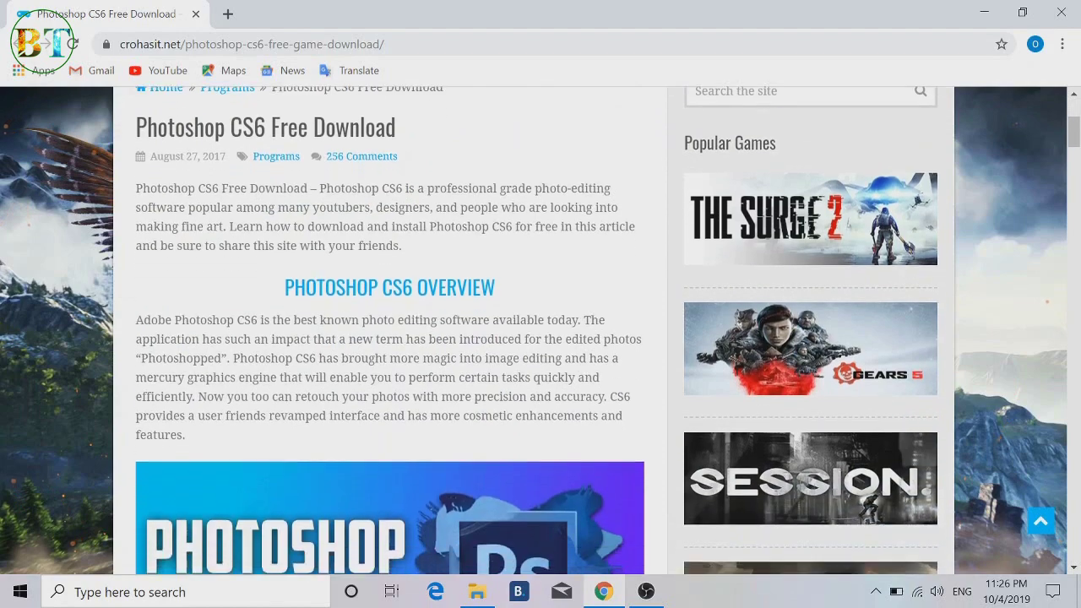
- Open the Photoshop.zip download page through the article's download link and dismiss the site's notification request
scroll(477, 371, "down", 1)
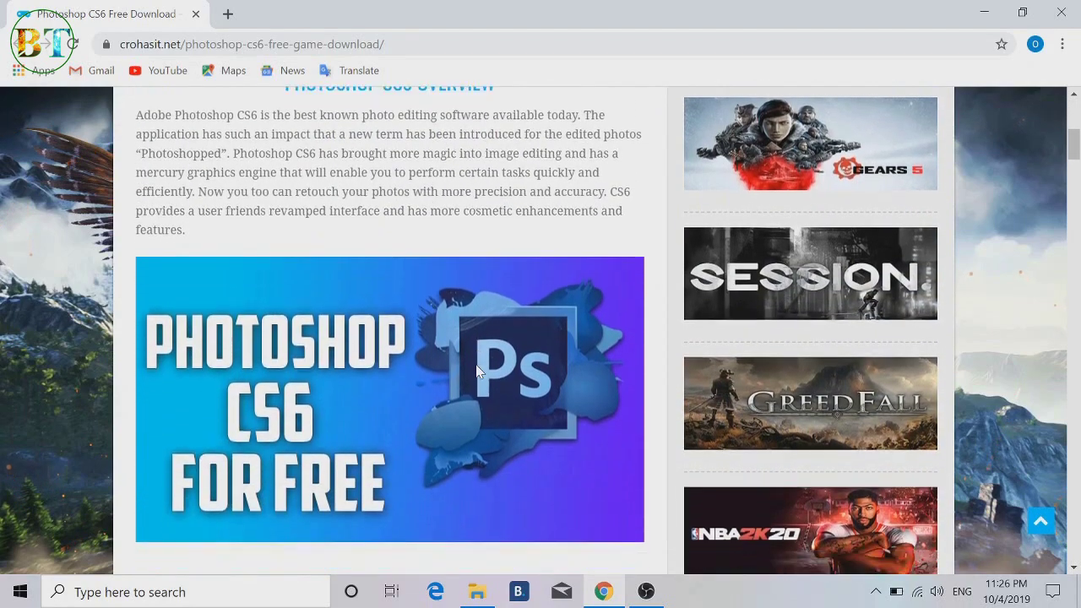
scroll(477, 372, "down", 1)
scroll(477, 372, "down", 1)
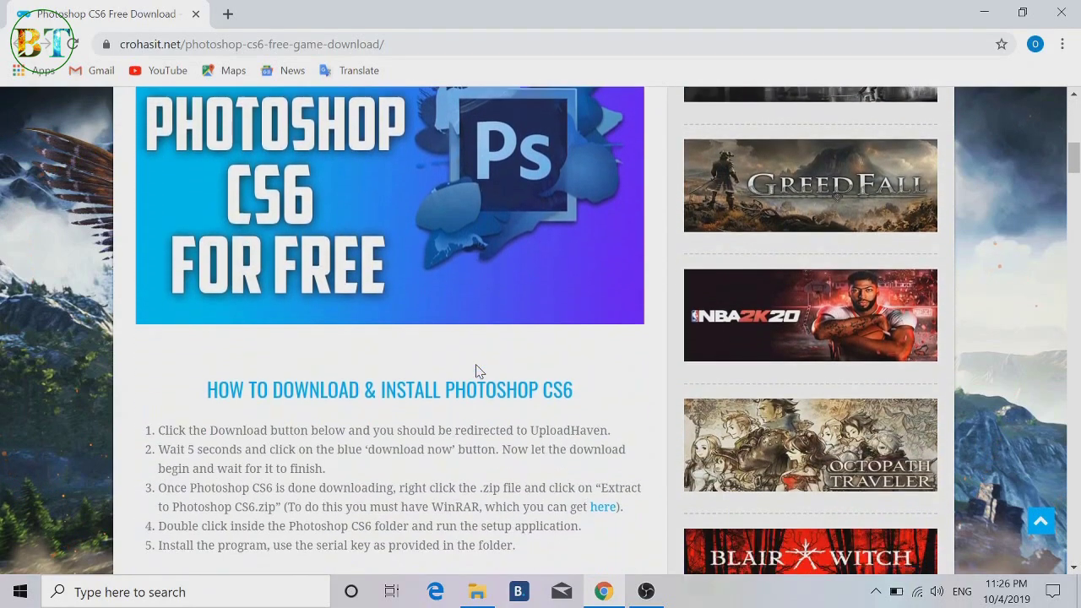
scroll(477, 371, "up", 4)
scroll(477, 371, "down", 5)
scroll(477, 371, "down", 3)
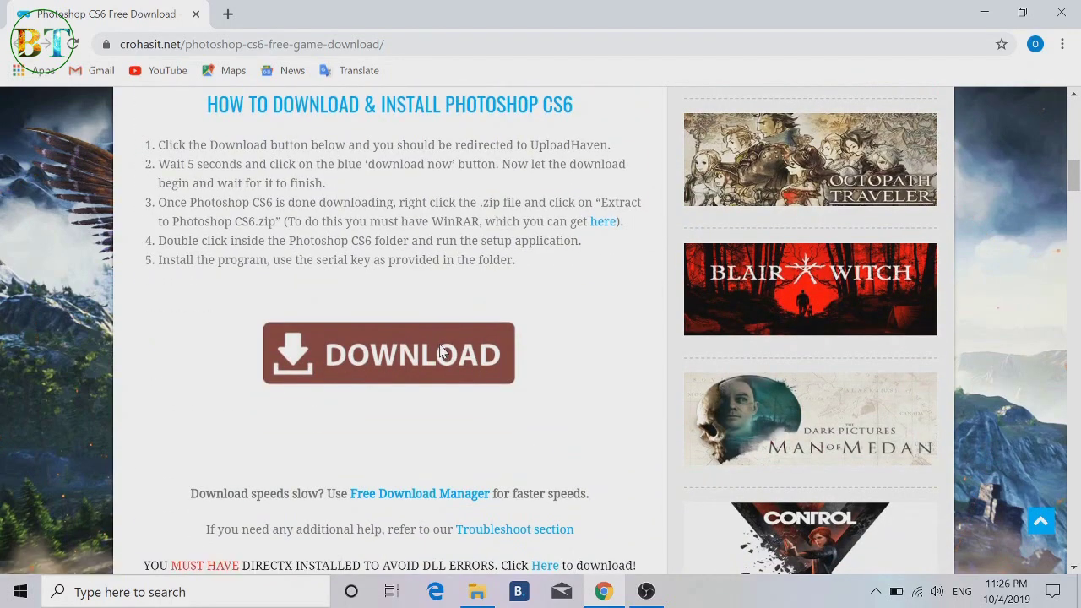
left_click(440, 353)
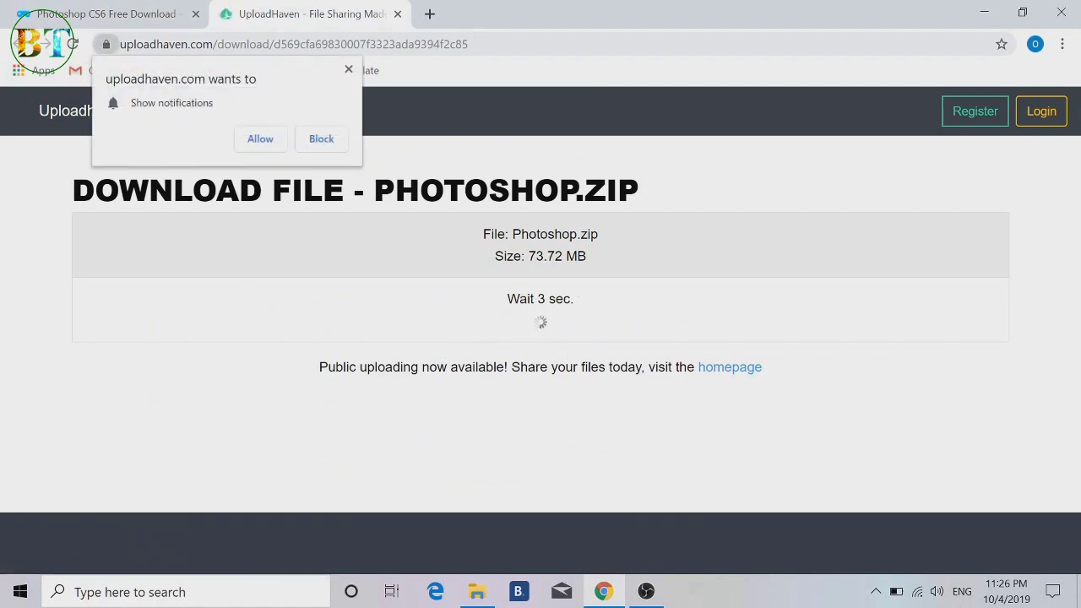
left_click(348, 70)
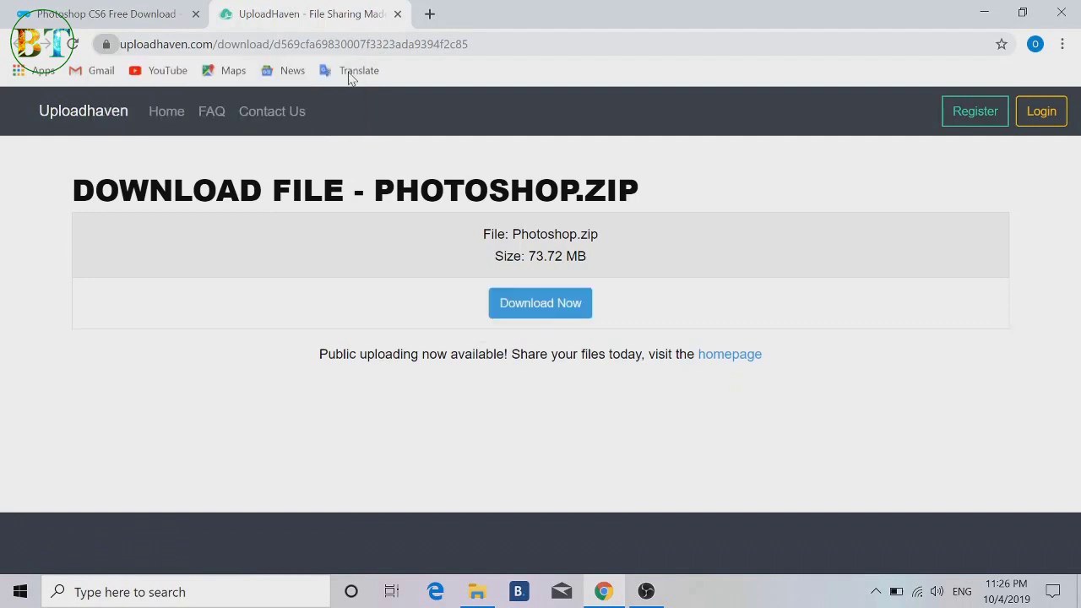
- Download Photoshop.zip from UploadHaven, closing the advertising tabs and dismissing the notification request
left_click(541, 303)
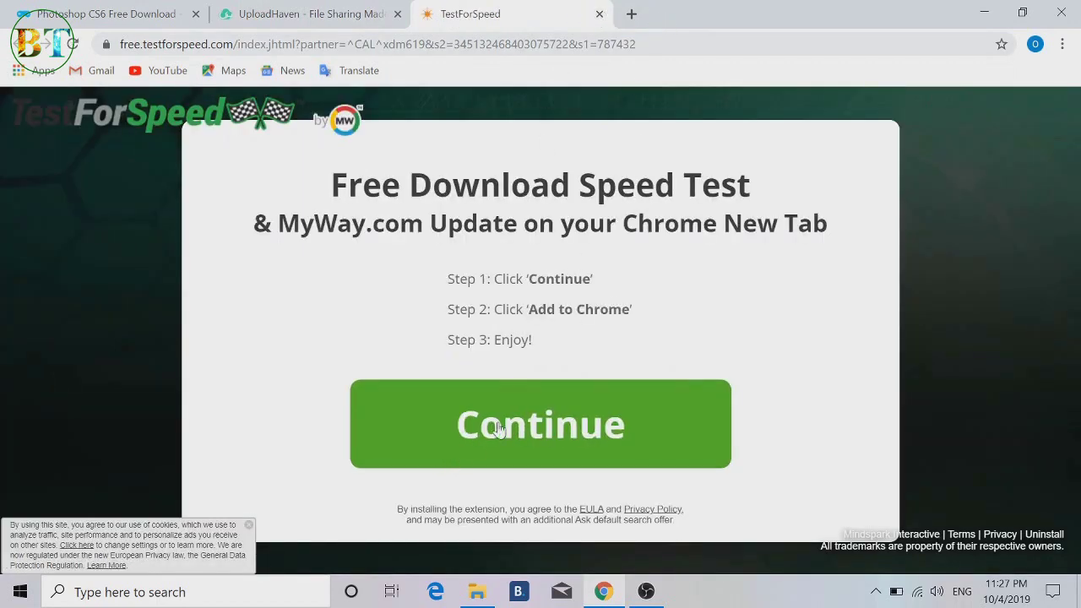
left_click(599, 15)
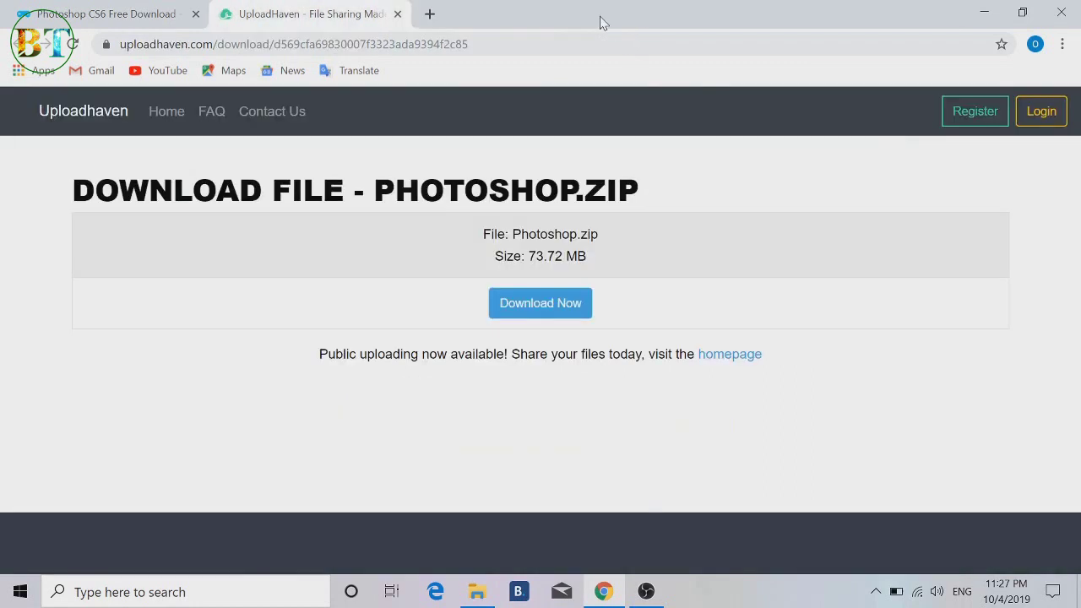
left_click(532, 309)
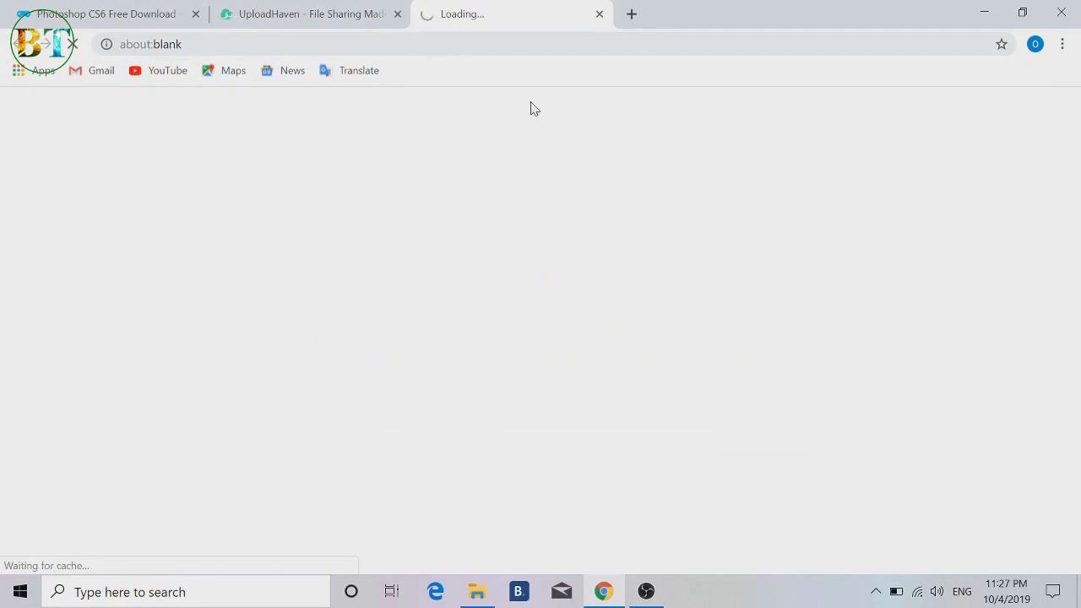
left_click(598, 15)
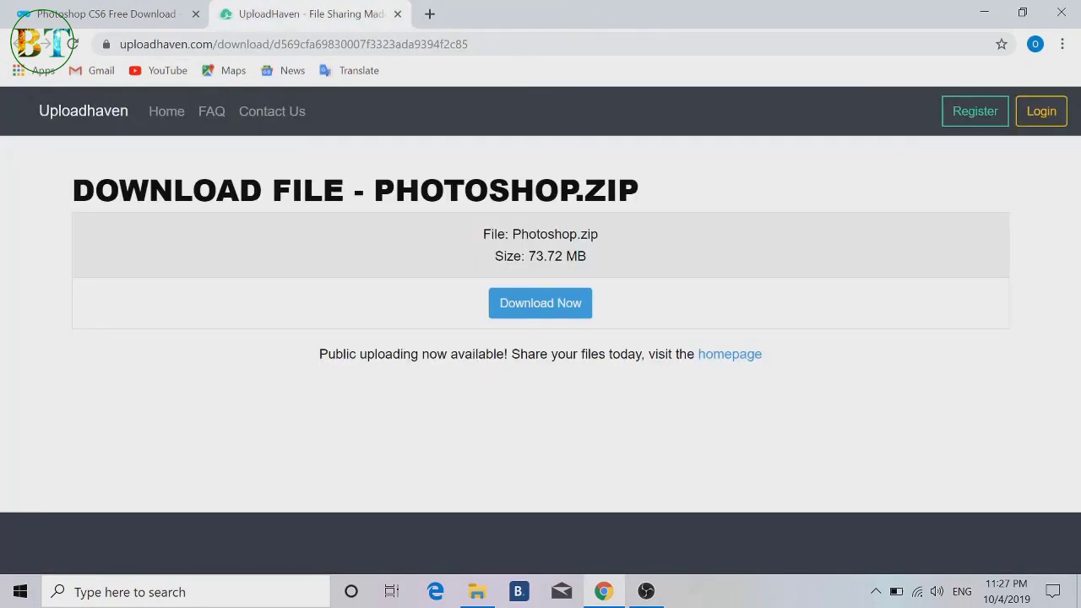
left_click(524, 312)
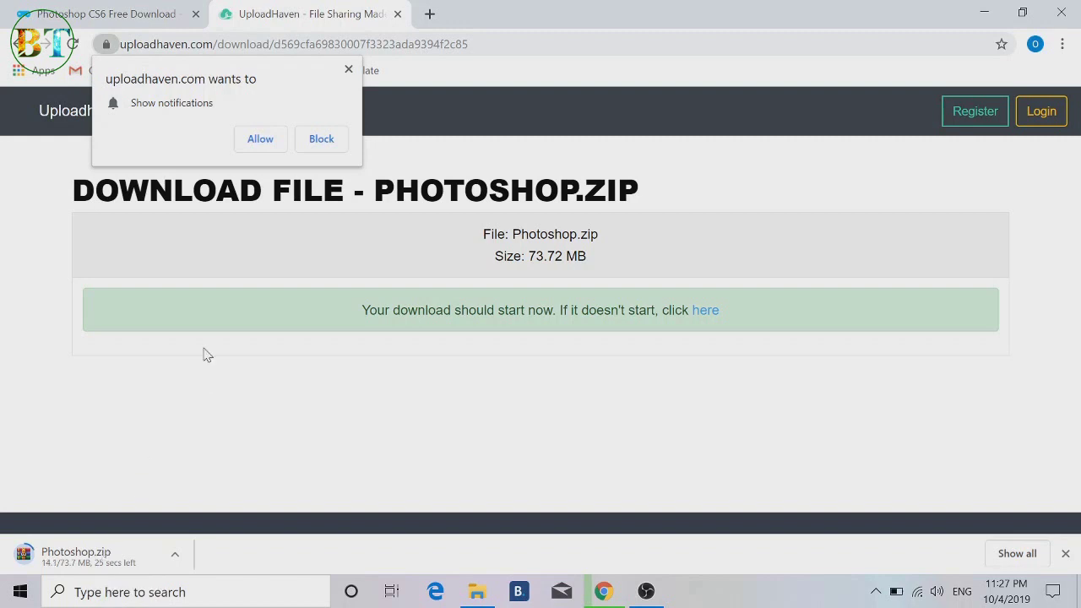
left_click(349, 72)
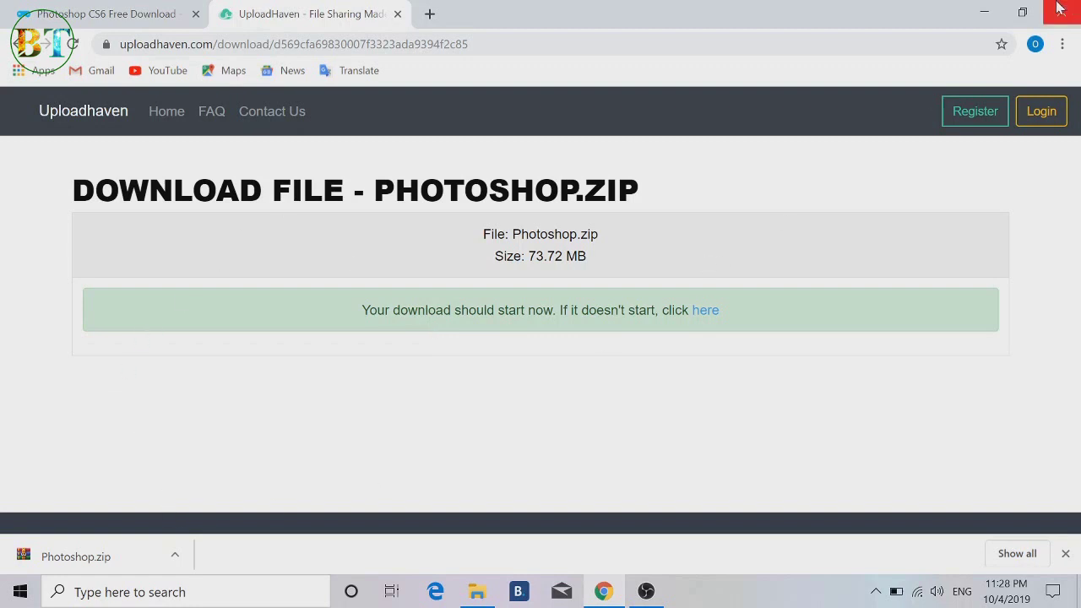
- Minimize the browser and open WinRAR from the desktop for a brief look before closing it
left_click(986, 13)
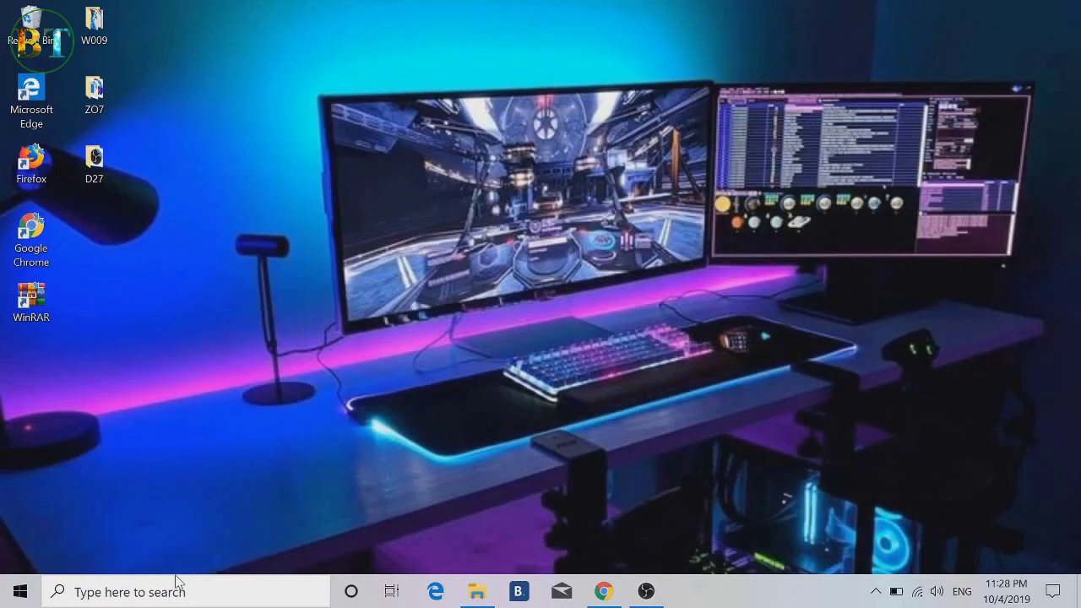
double_click(34, 308)
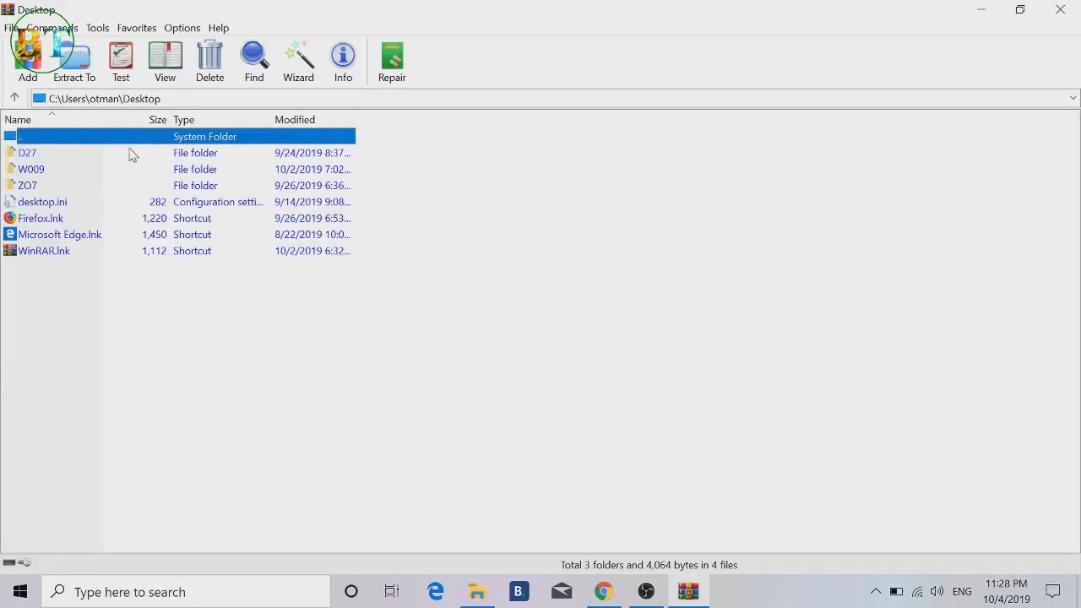
left_click(1060, 9)
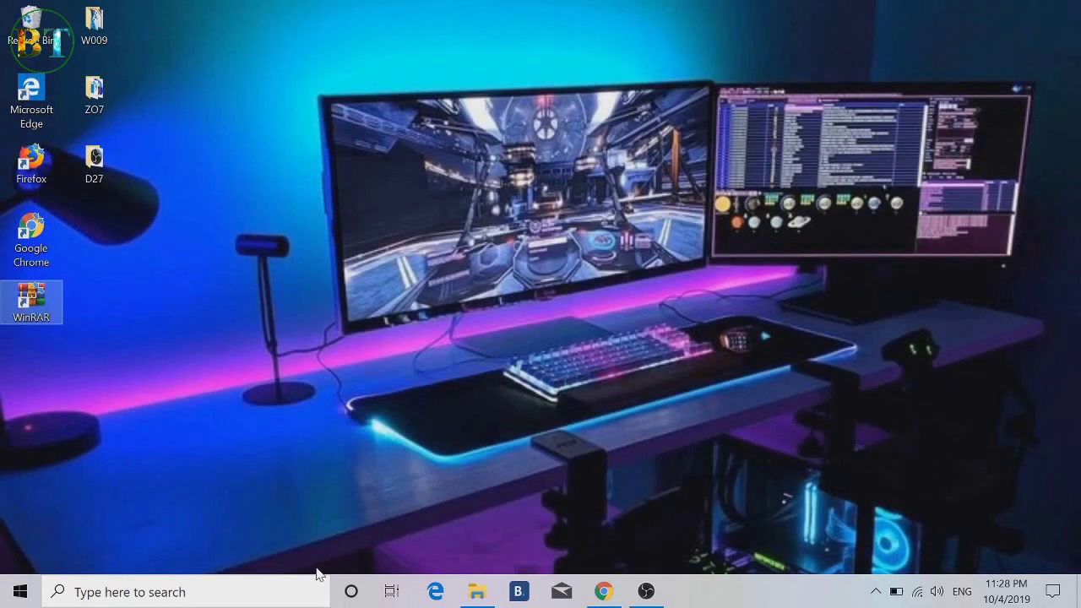
- Search Windows for "th", open This PC and go to the Downloads folder
left_click(248, 602)
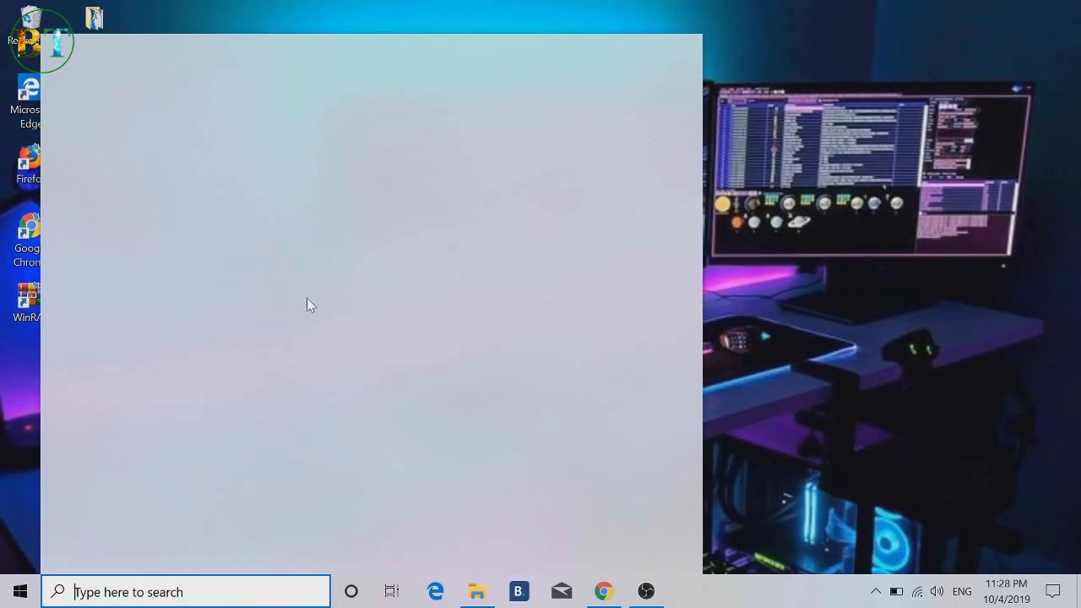
type("t")
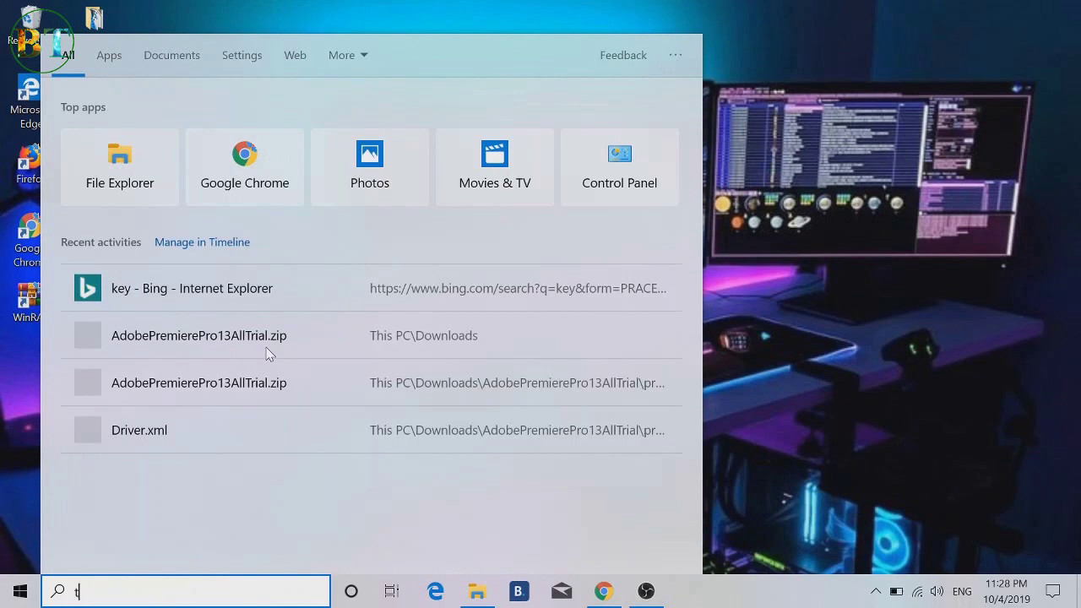
type("h")
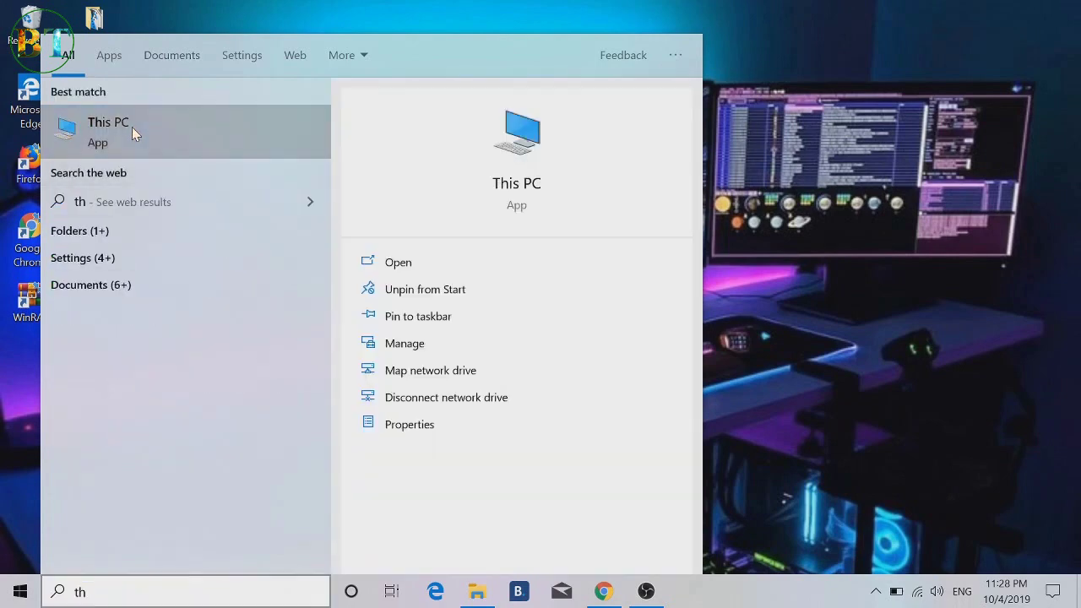
left_click(132, 126)
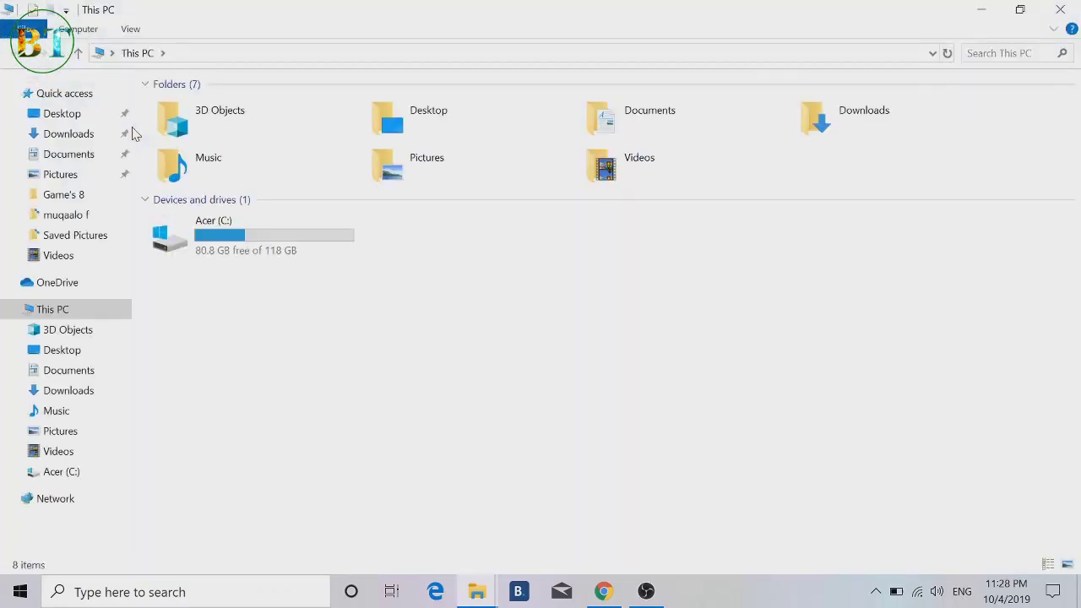
left_click(819, 125)
double_click(819, 125)
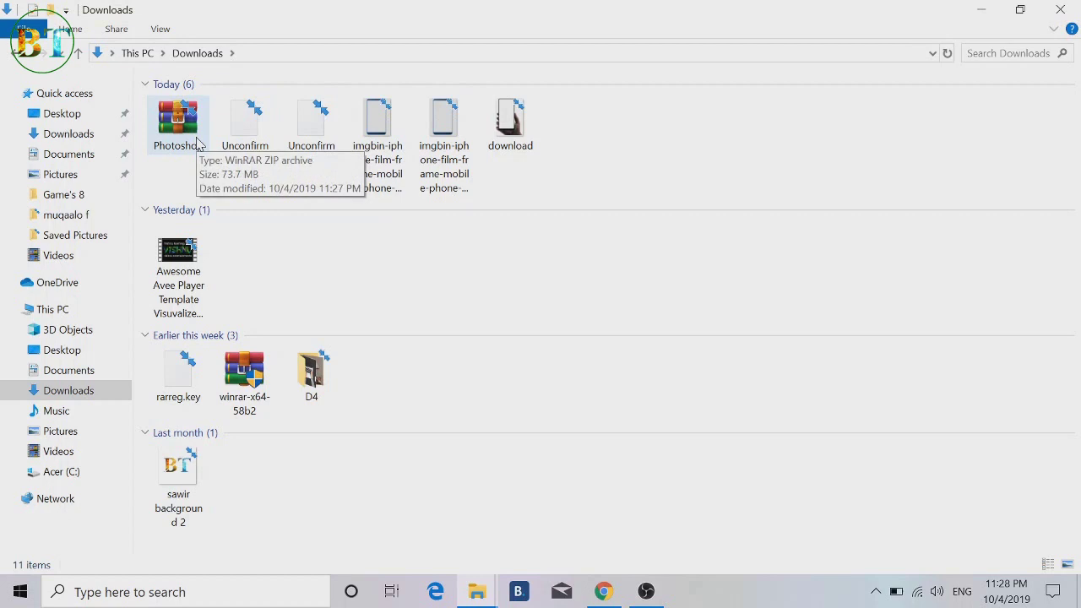
- Create a desktop shortcut to the Photoshop archive in Downloads and minimize the folder window
right_click(198, 141)
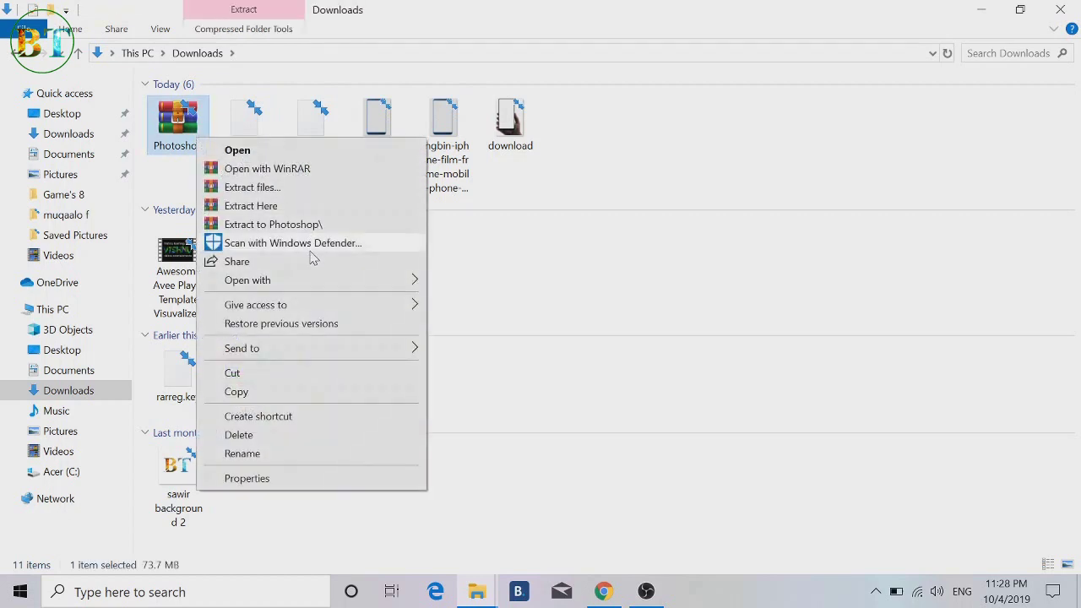
mouse_move(346, 353)
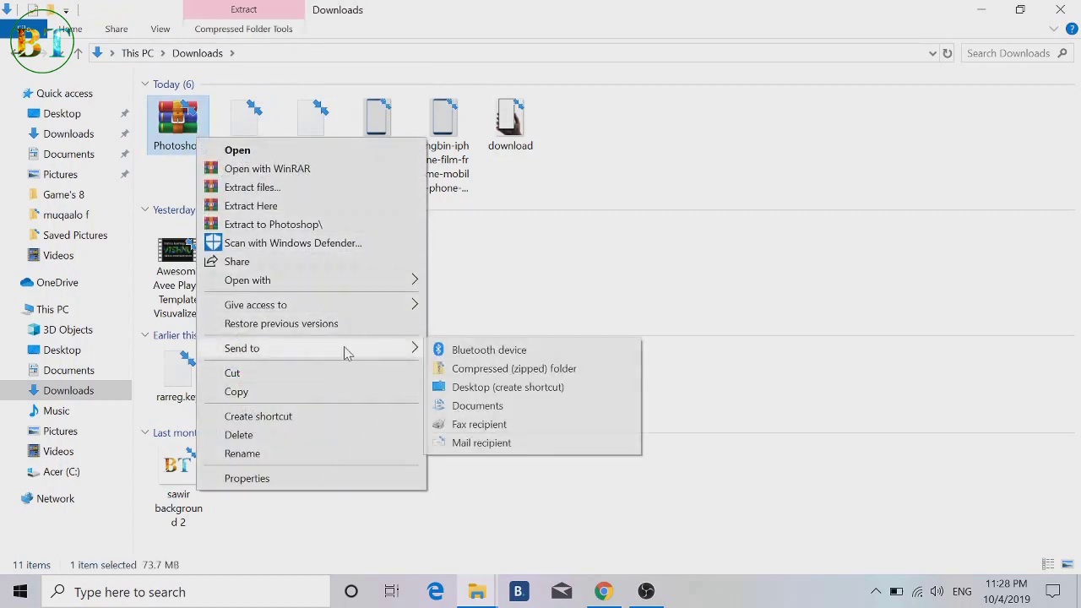
left_click(444, 388)
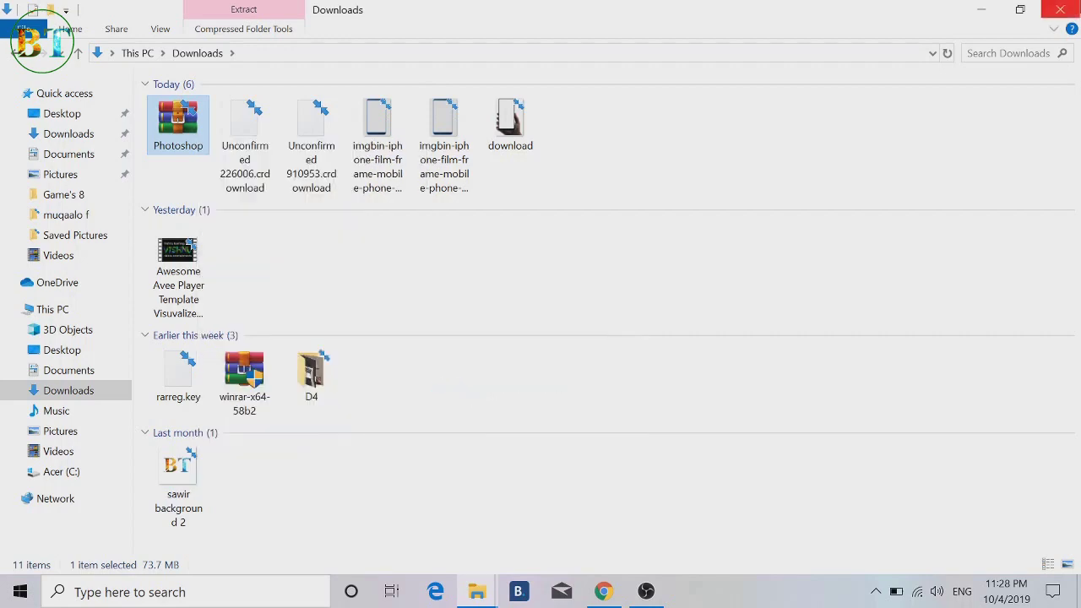
left_click(982, 9)
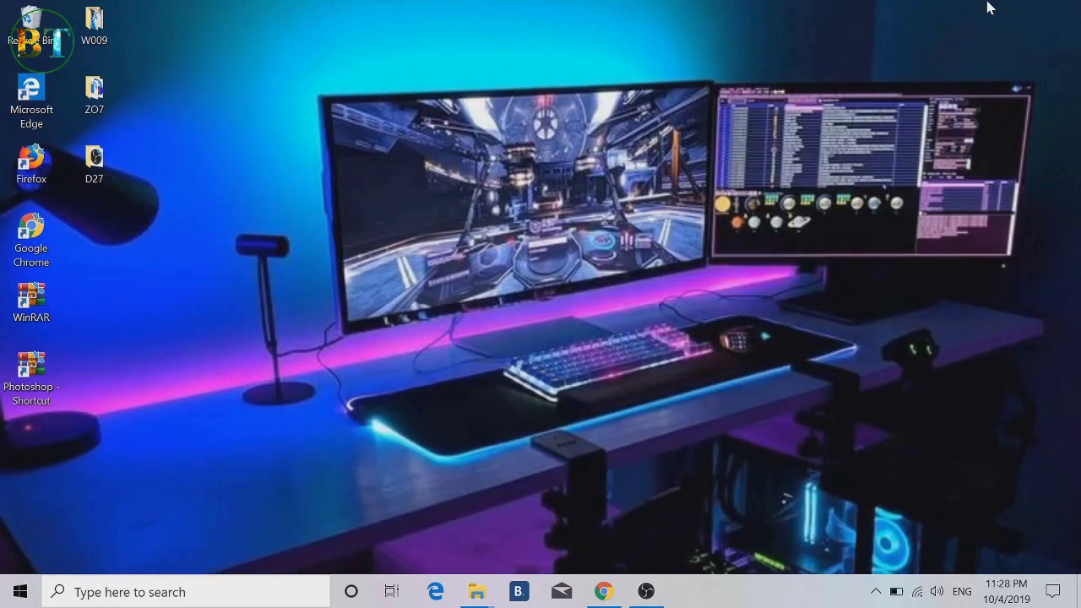
- Open the Photoshop archive shortcut in WinRAR and enter its Photoshop folder
double_click(38, 297)
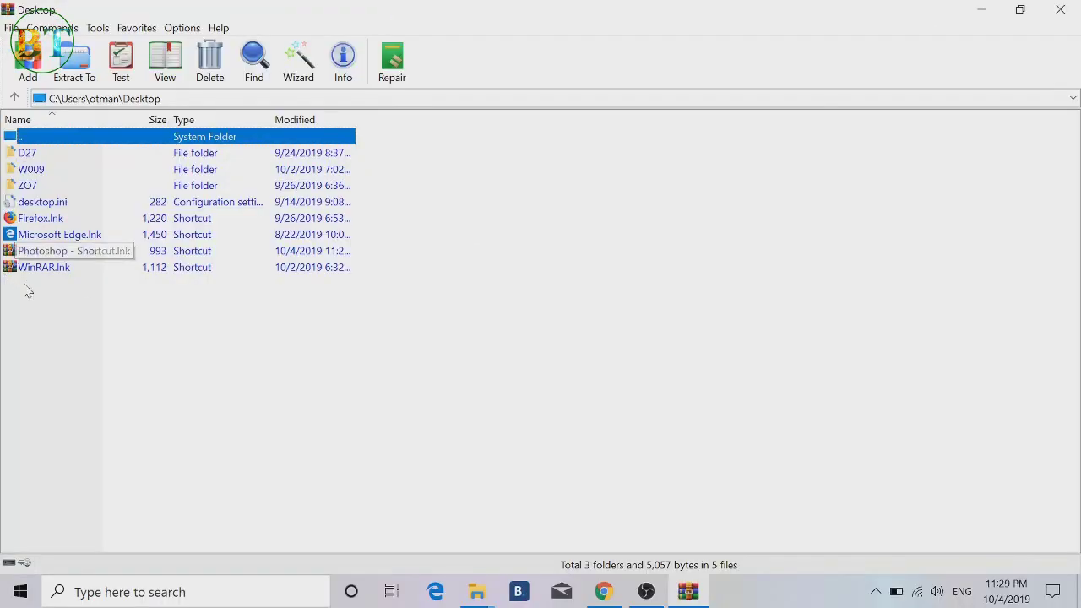
left_click(63, 256)
double_click(64, 253)
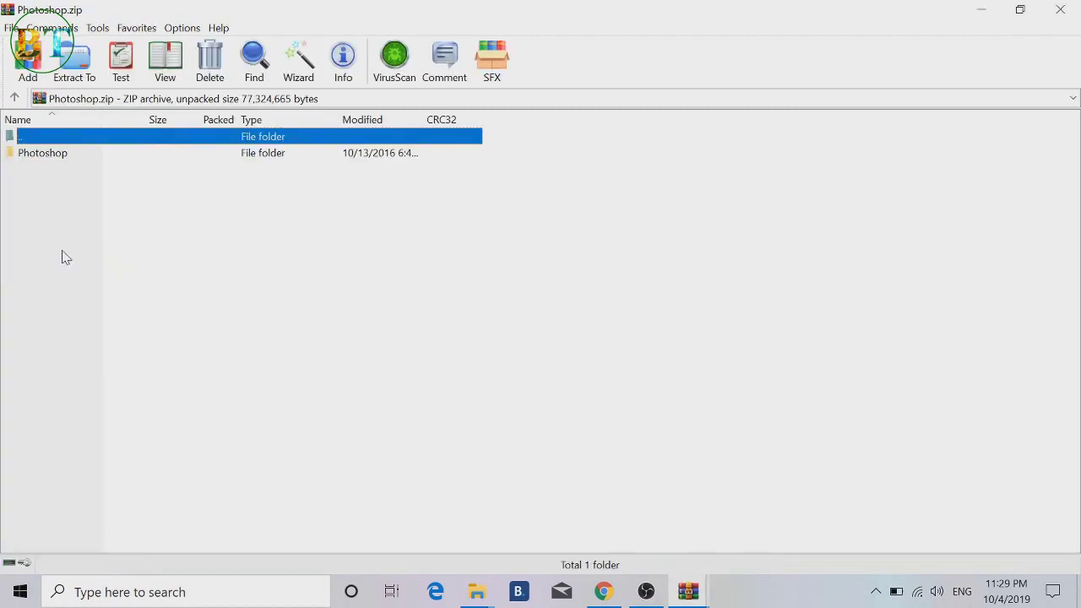
double_click(43, 154)
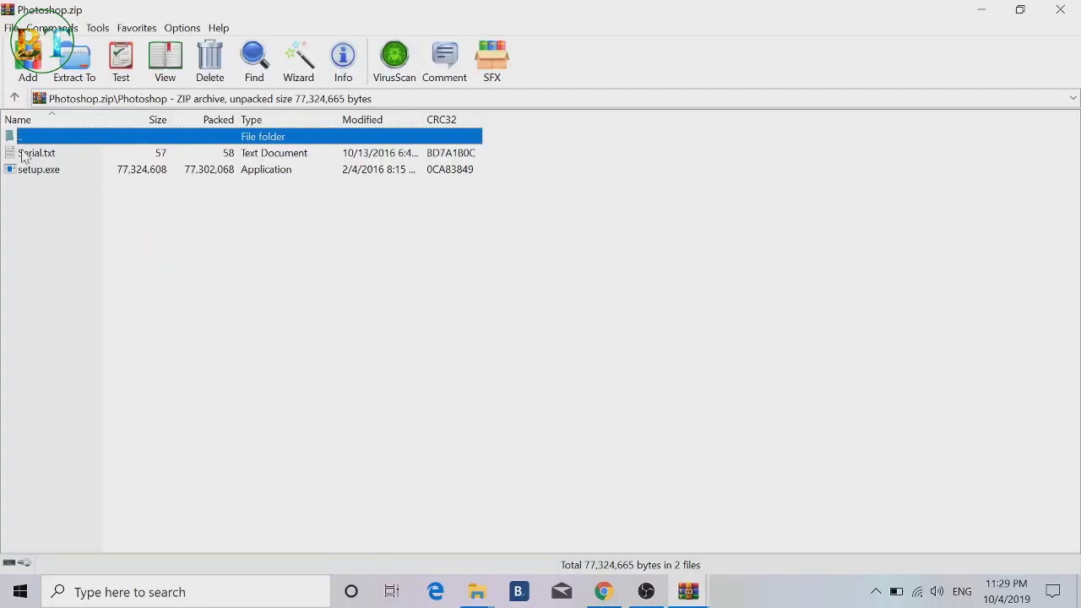
- Open Serial.txt from the archive, copy the activation key and close the text file
left_click(39, 156)
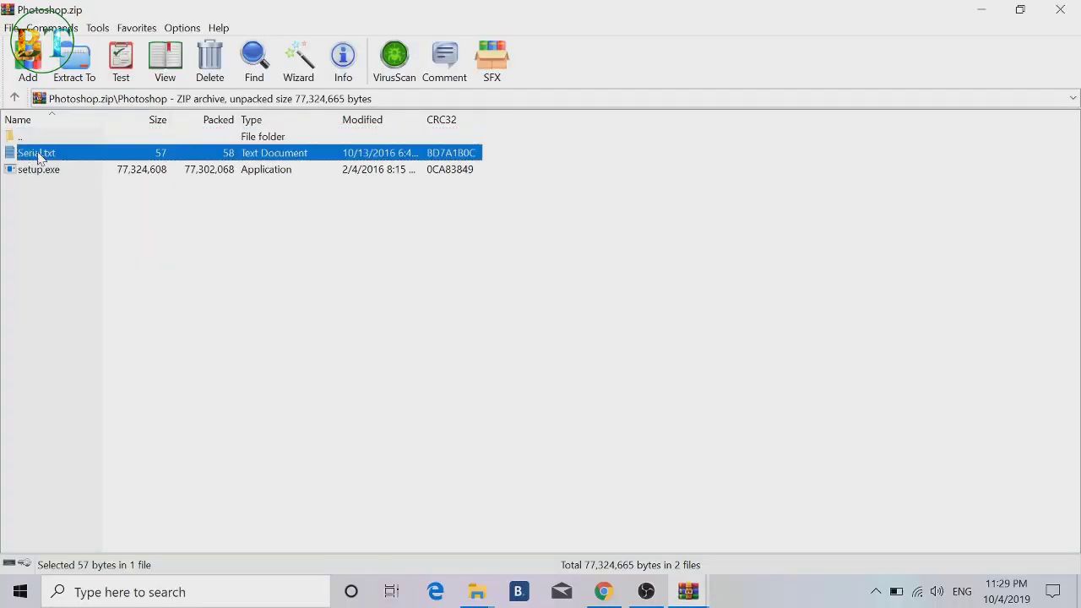
double_click(39, 157)
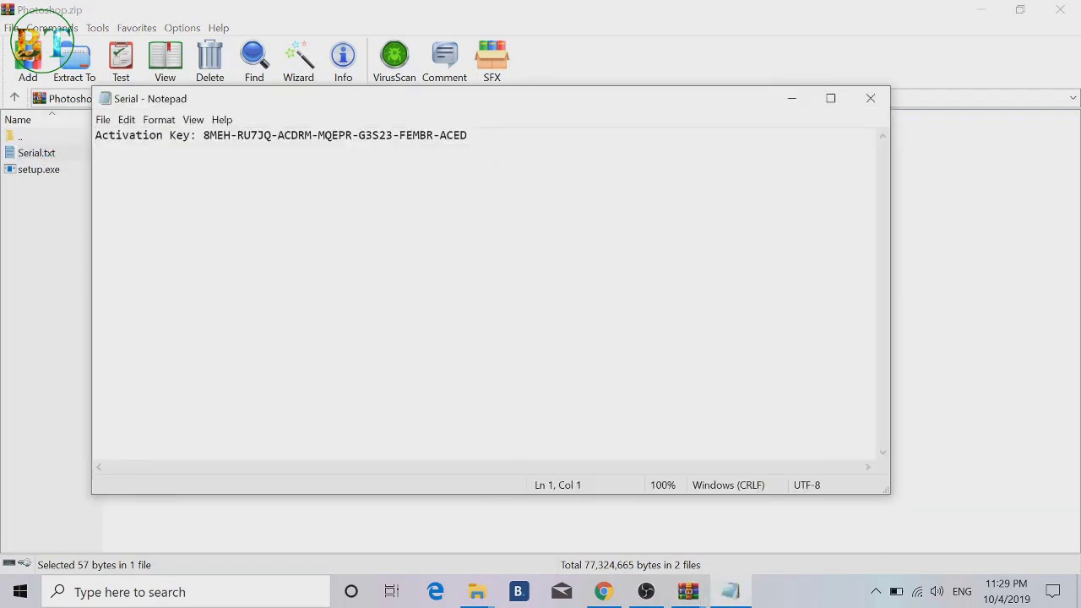
left_click_drag(200, 136, 467, 135)
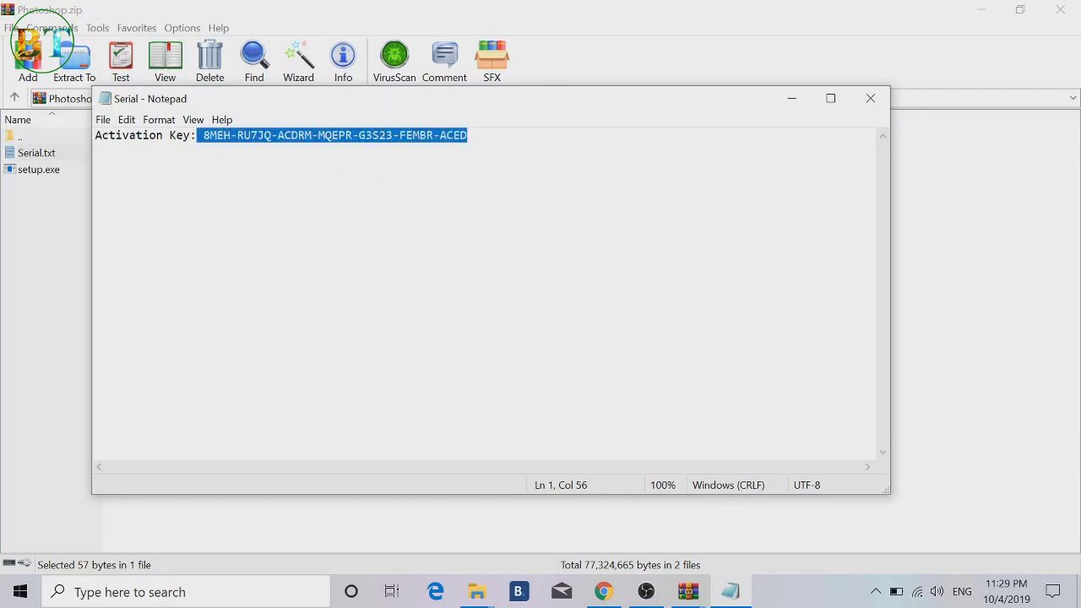
right_click(438, 141)
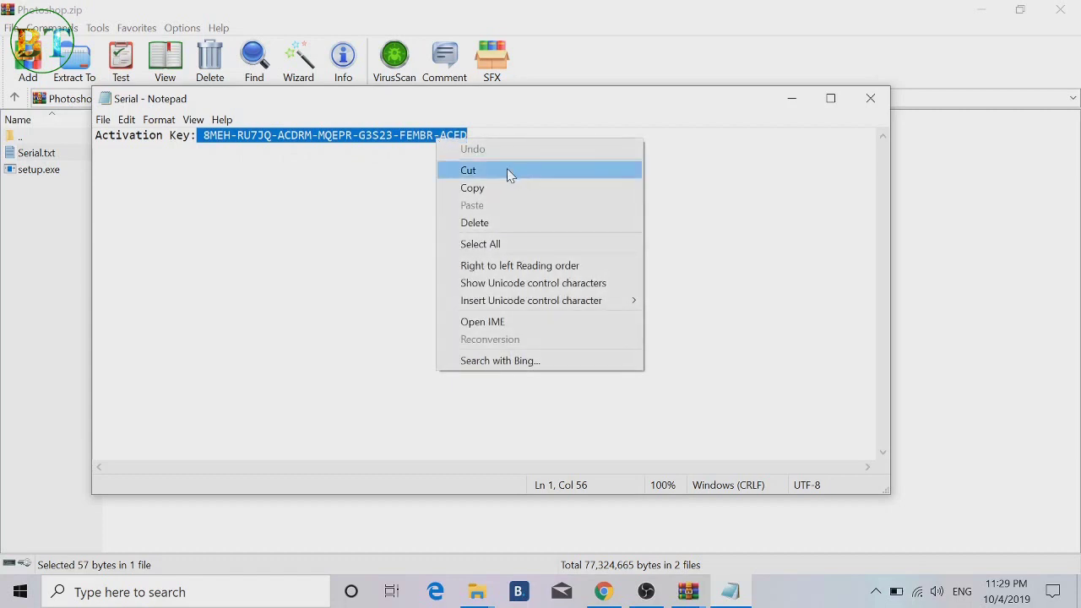
left_click(494, 189)
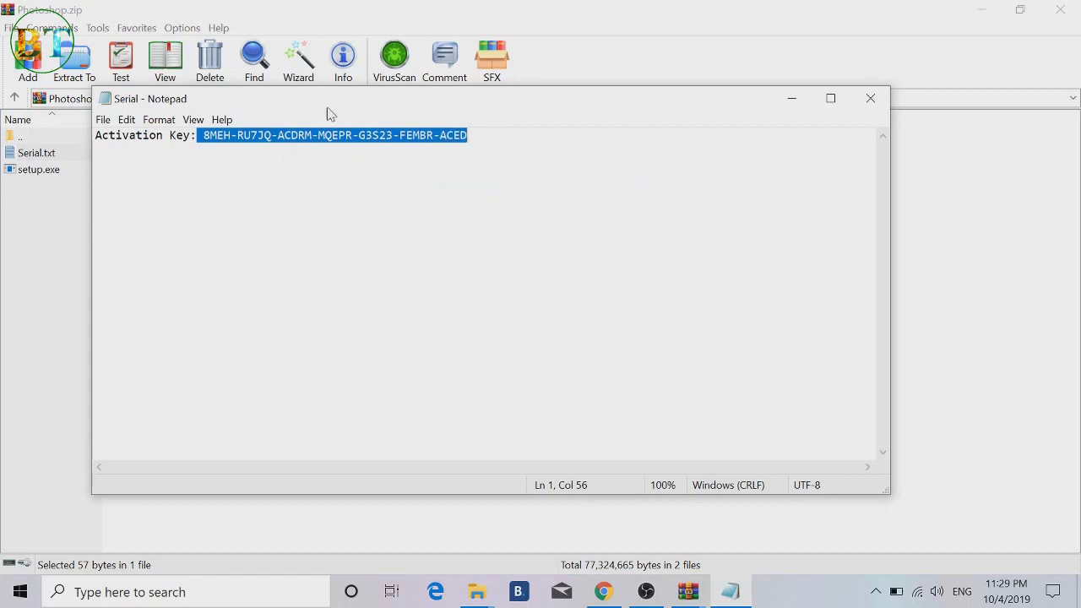
left_click(870, 98)
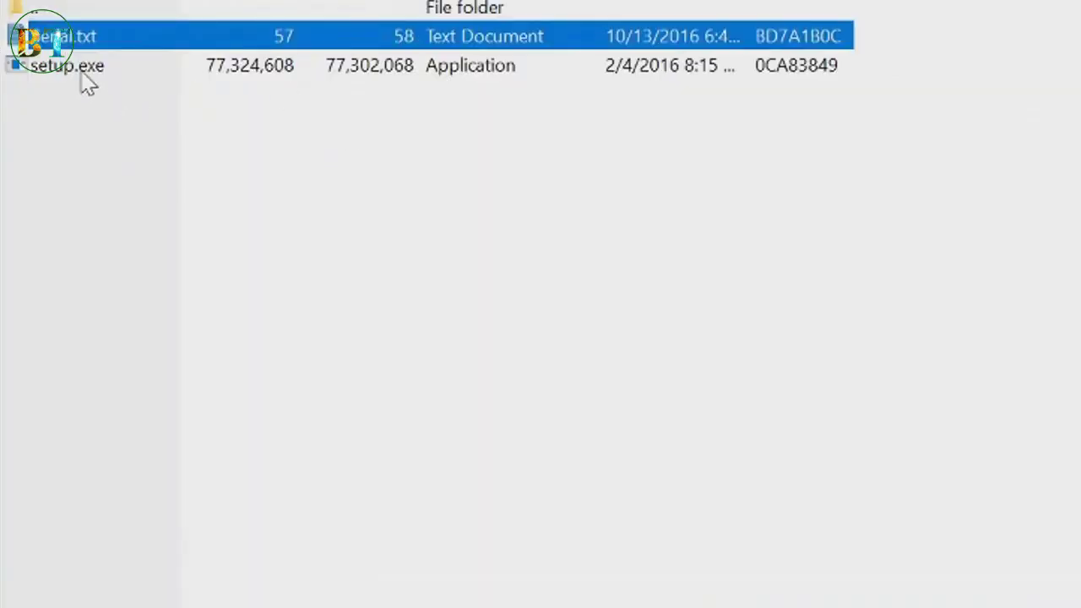
- Run setup.exe from the Photoshop archive to start the installer
double_click(82, 71)
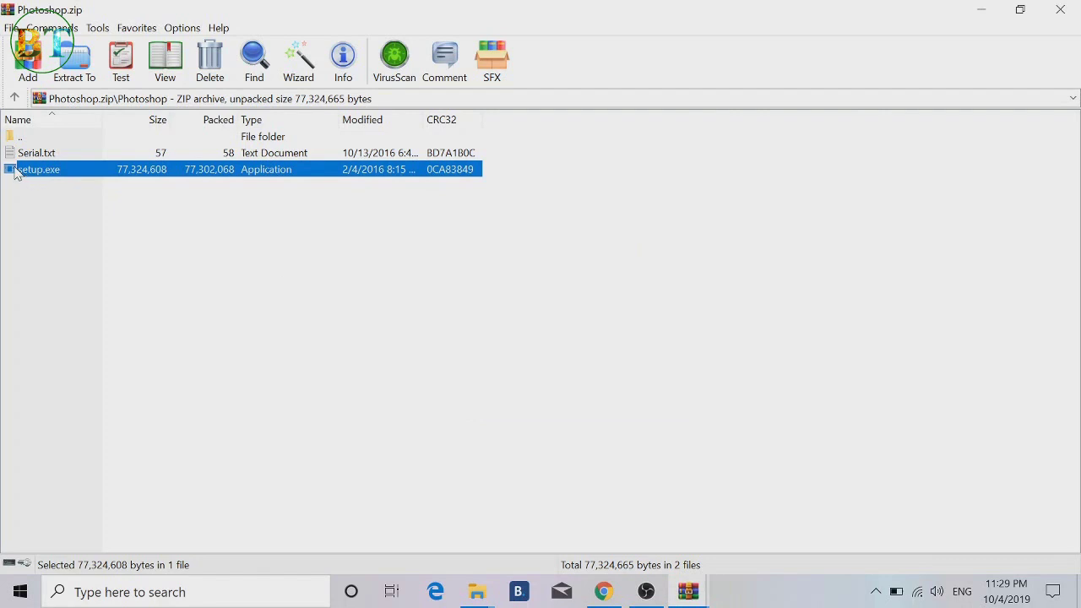
double_click(75, 170)
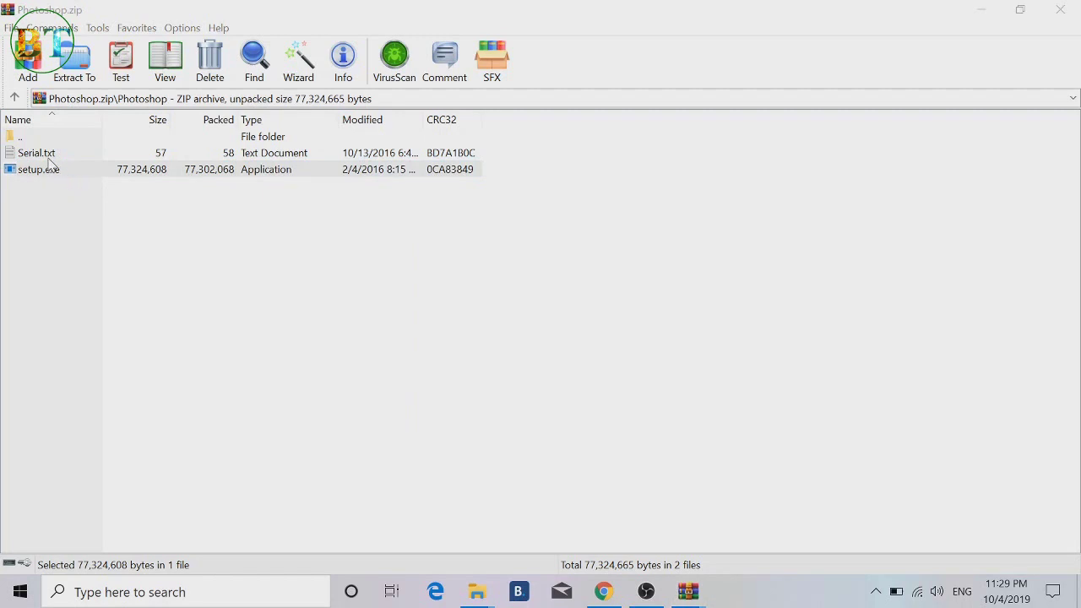
double_click(40, 171)
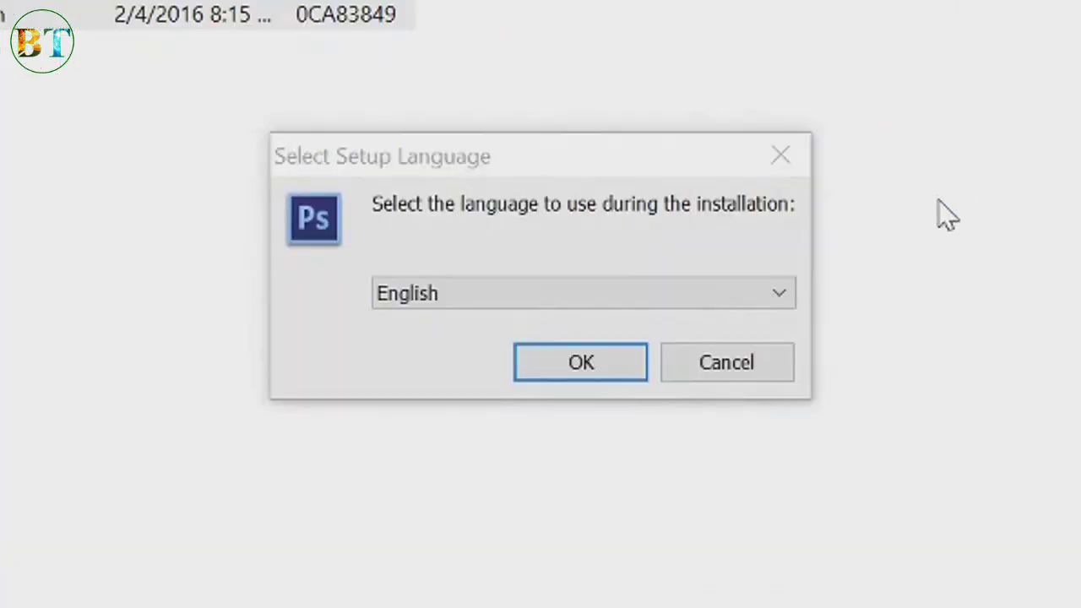
- Confirm English as the setup language, clear the WinRAR windows away from the installer and close the duplicate language prompt
left_click(595, 368)
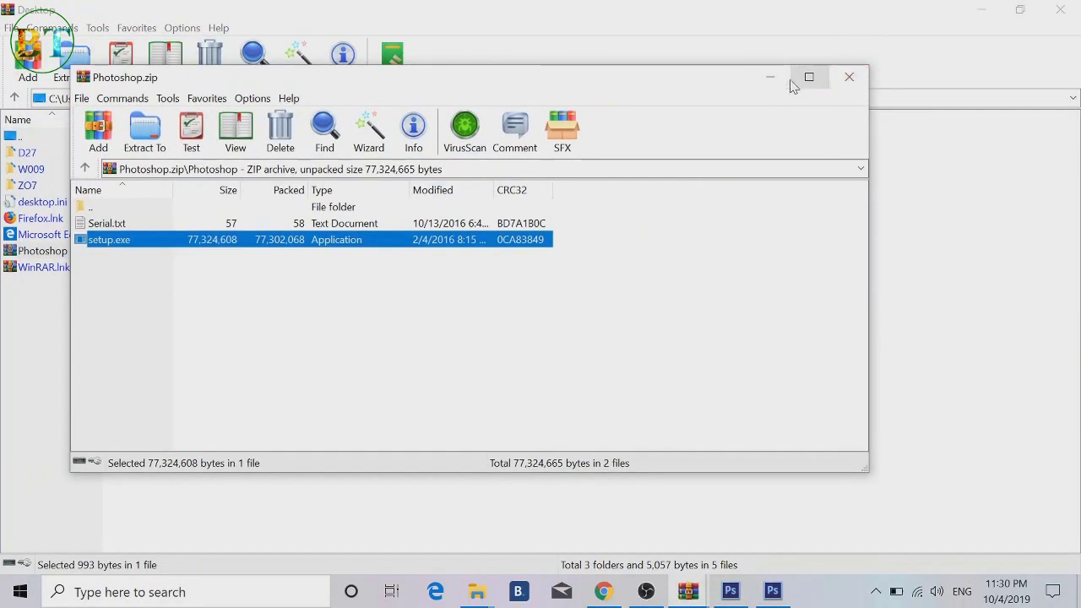
left_click(977, 15)
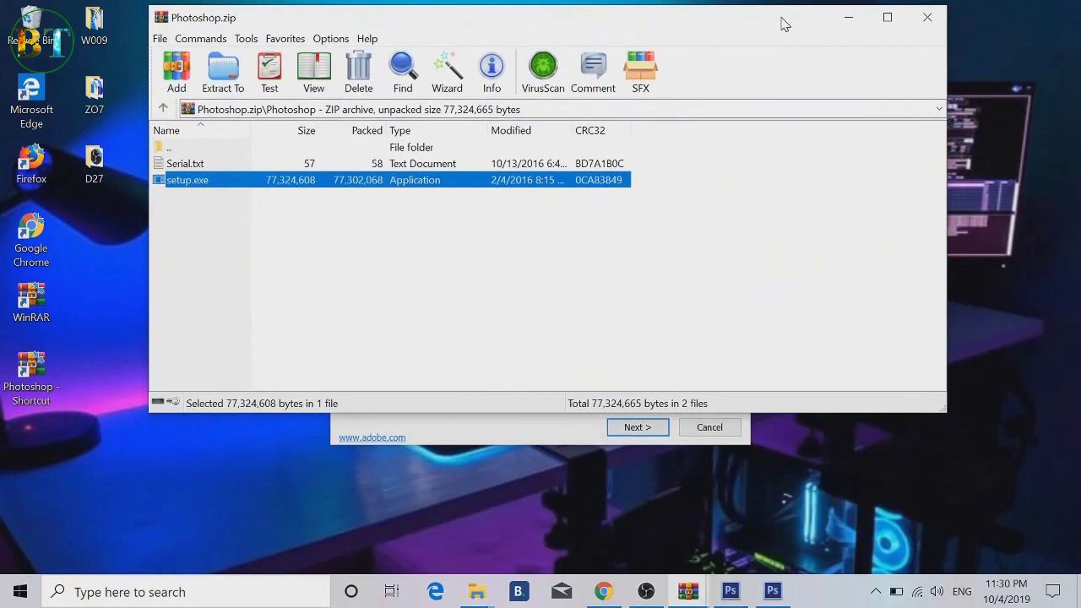
left_click_drag(781, 24, 808, 480)
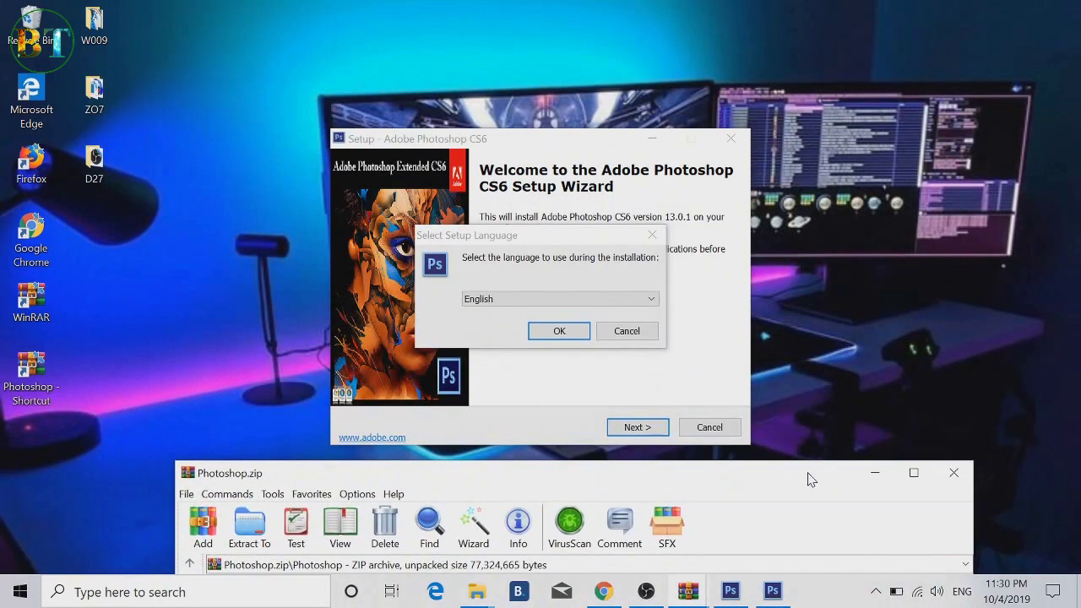
left_click(653, 234)
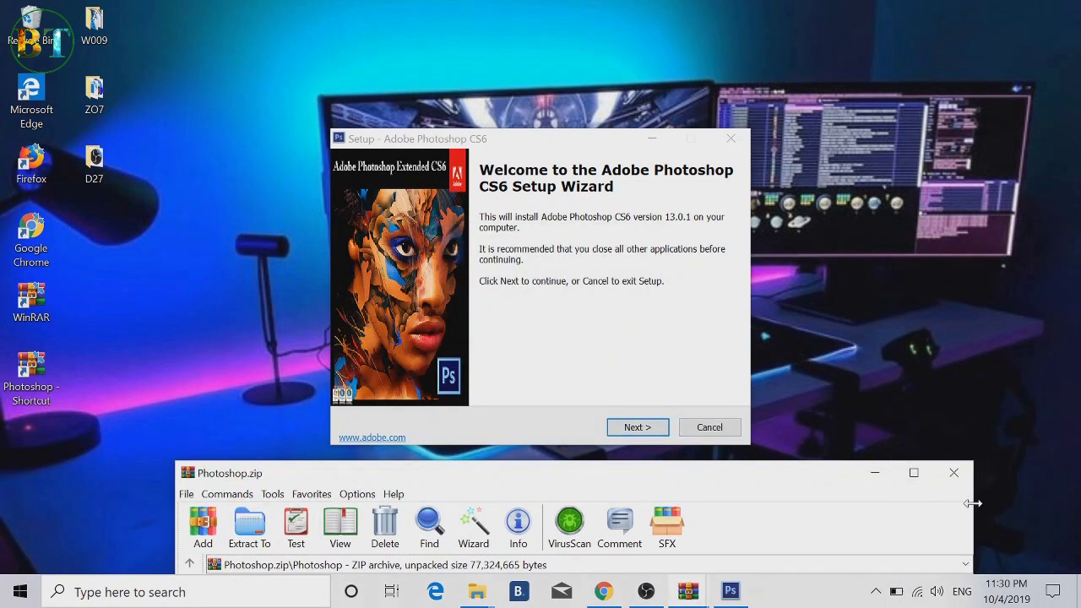
- Narrow the Photoshop.zip window and arrange it and the setup wizard so they do not overlap
left_click_drag(977, 502, 375, 537)
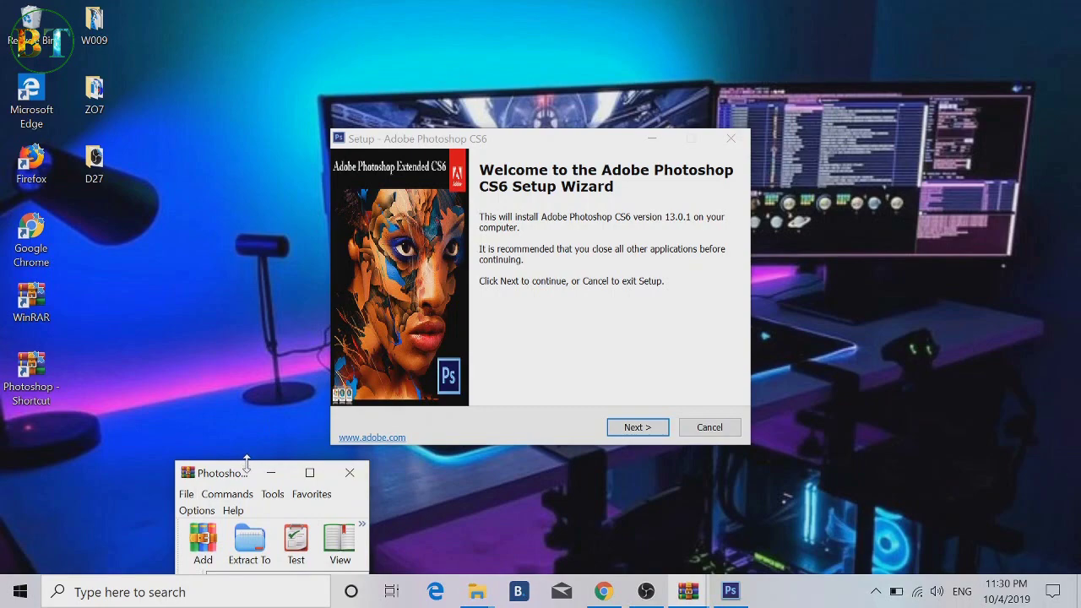
left_click_drag(250, 476, 965, 68)
left_click_drag(511, 140, 342, 90)
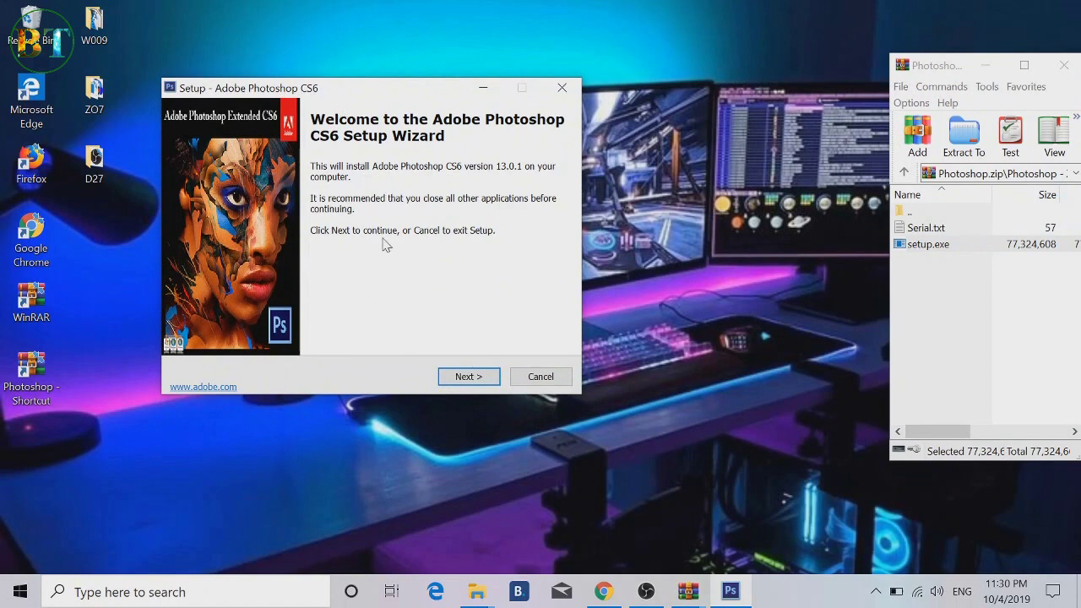
- Accept the license agreement and keep the default destination and Start menu folders for Adobe Photoshop CS6
left_click(456, 378)
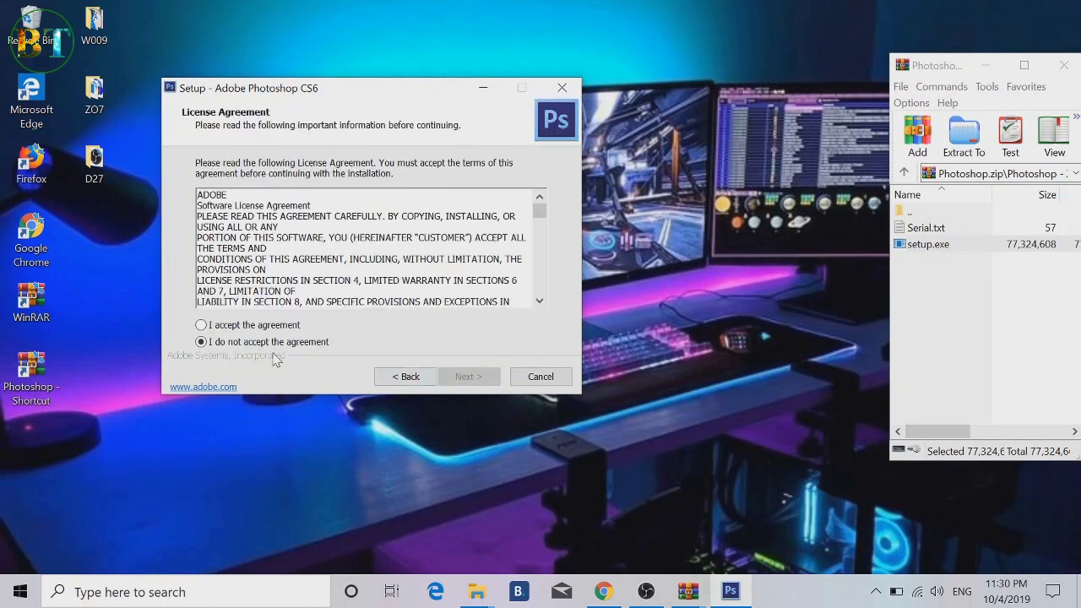
left_click(201, 325)
left_click(469, 378)
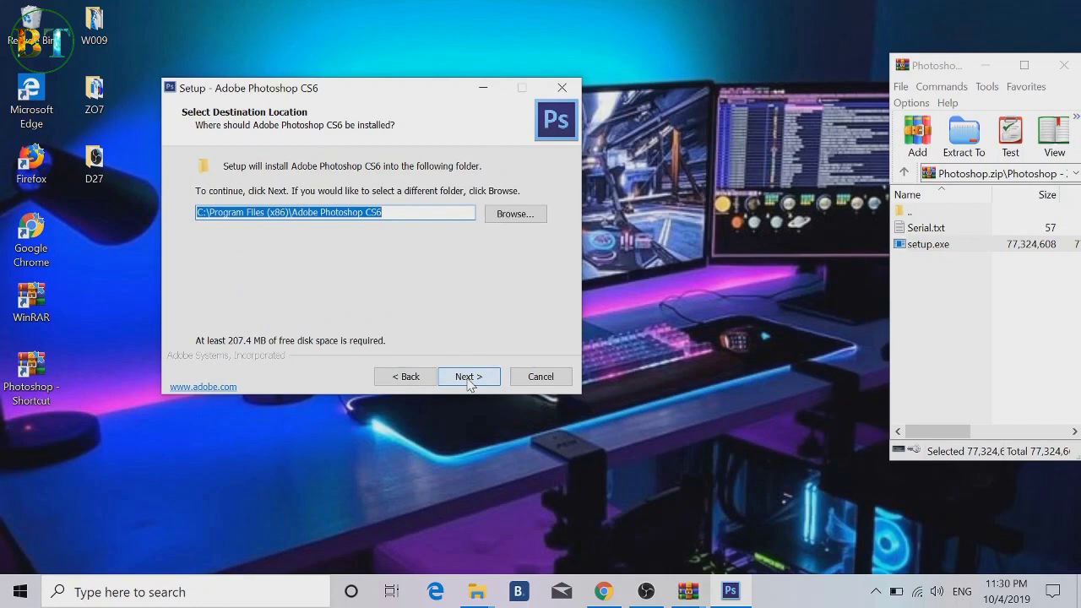
left_click(469, 378)
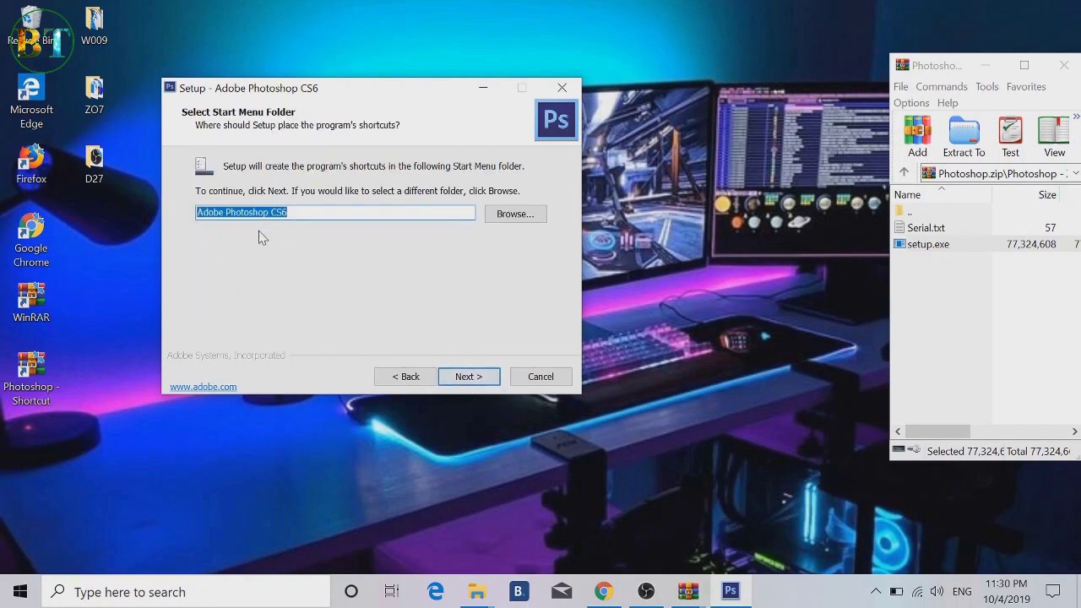
left_click(465, 378)
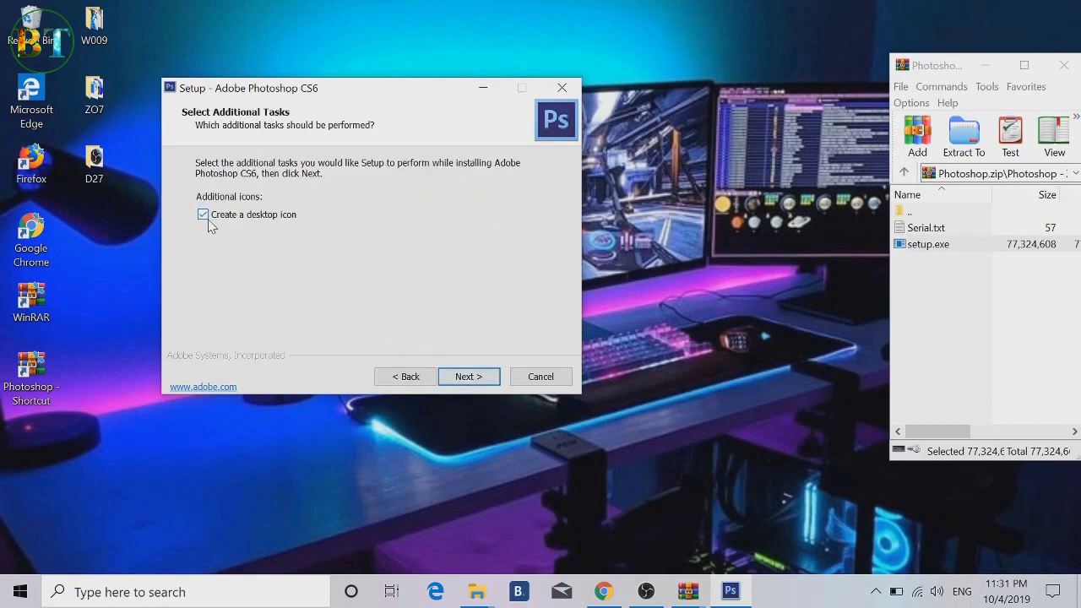
- Proceed with the desktop icon option enabled and paste the copied activation key as the license key
left_click(465, 378)
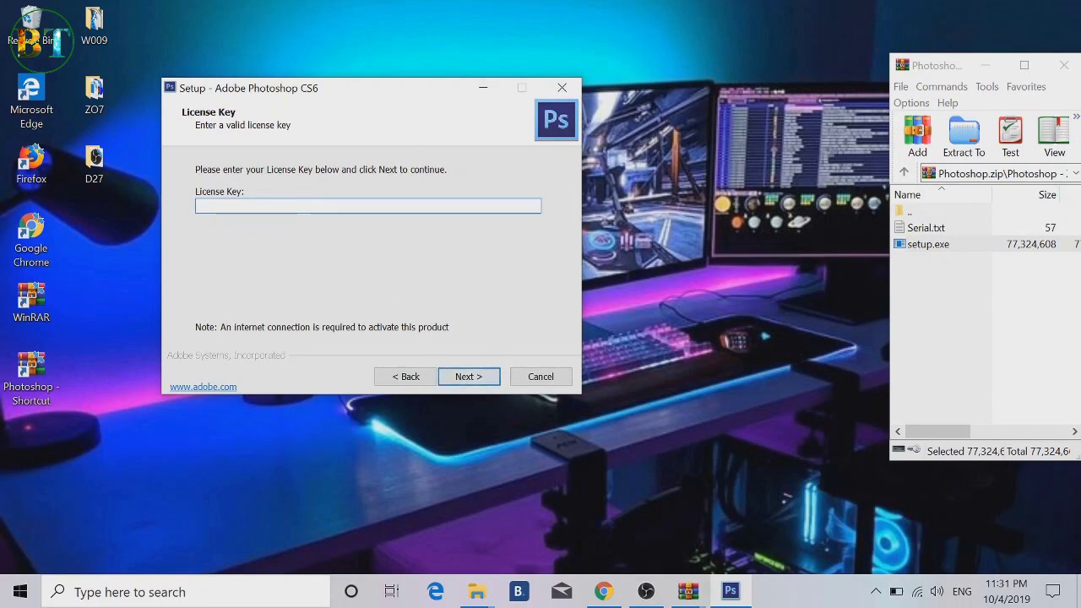
right_click(309, 209)
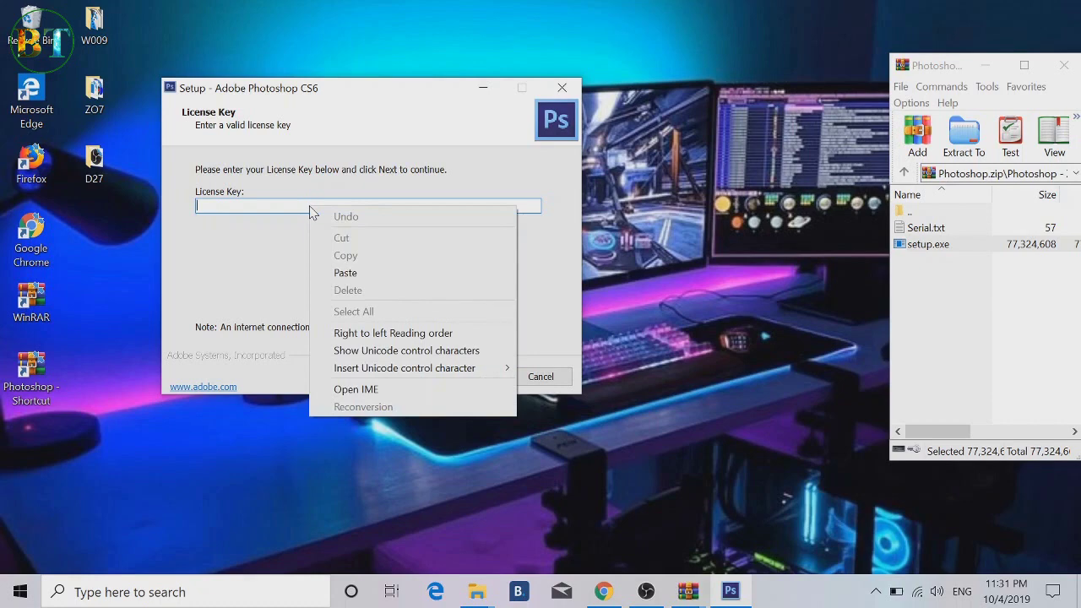
left_click(359, 272)
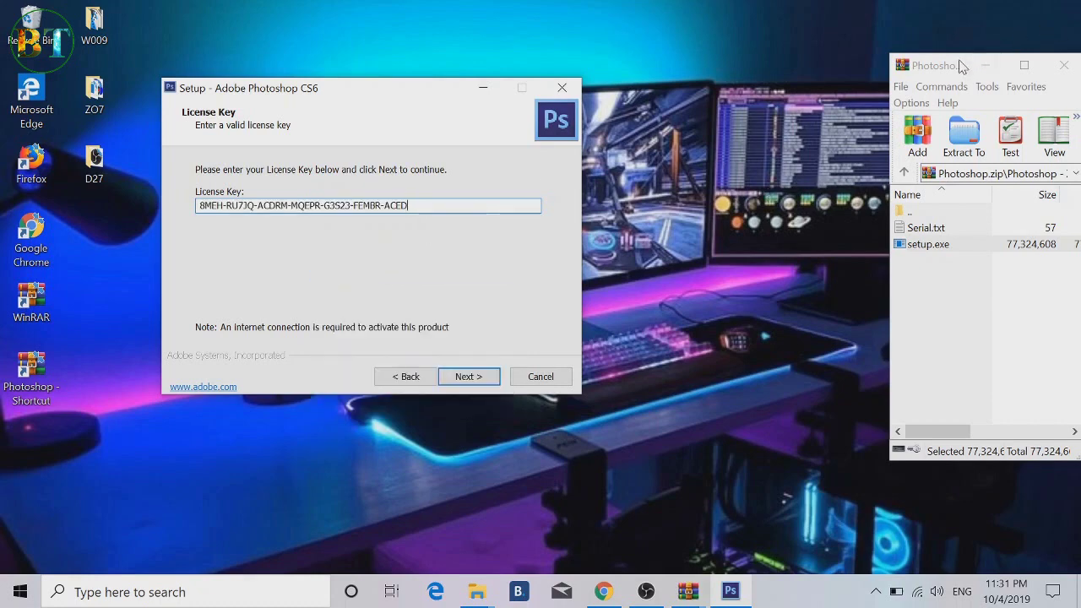
- Widen the archive window, open Serial.txt to compare its activation key with the pasted one, and close both windows
left_click_drag(960, 66, 730, 91)
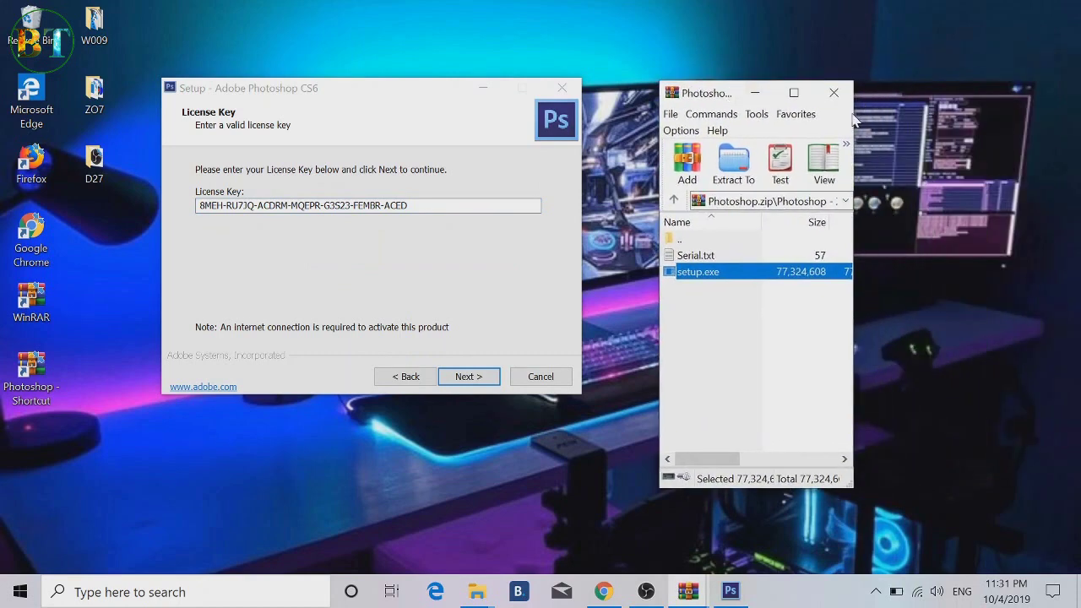
left_click_drag(852, 112, 1074, 88)
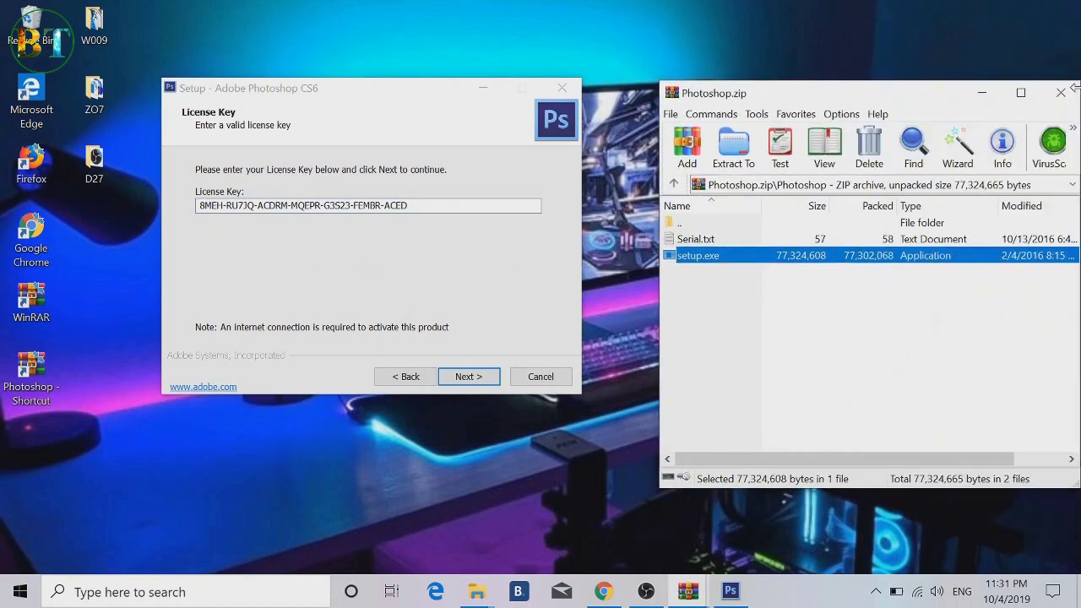
left_click(875, 79)
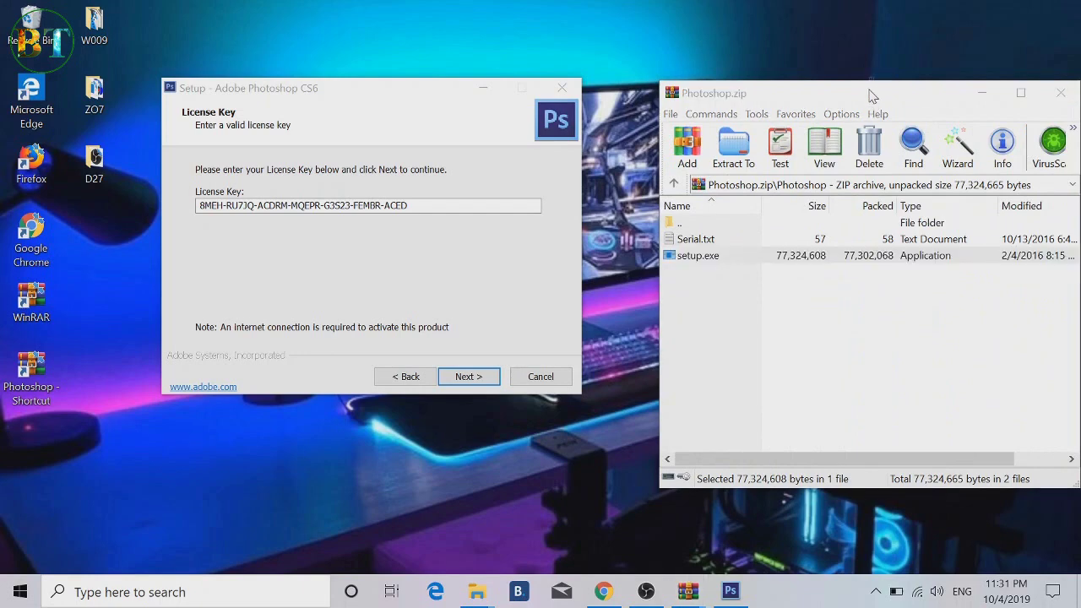
left_click_drag(863, 96, 633, 61)
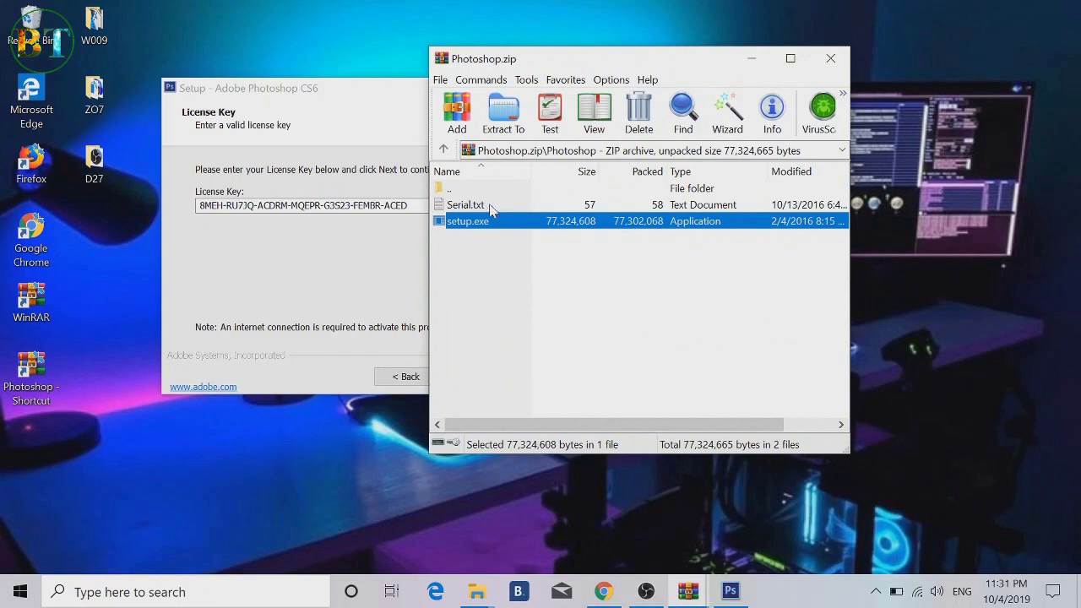
double_click(464, 207)
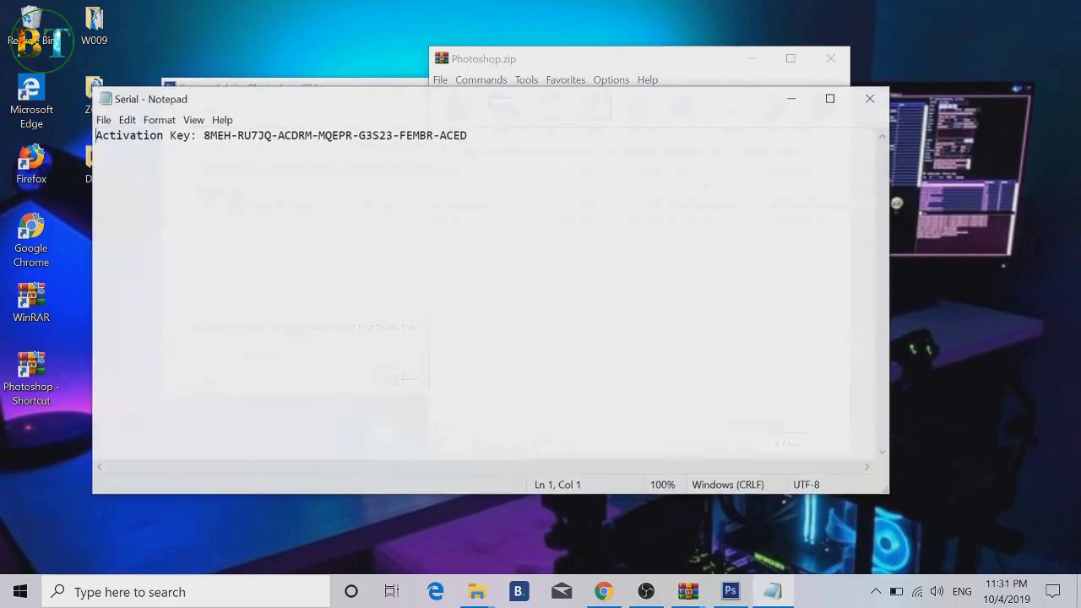
left_click(872, 99)
left_click(832, 59)
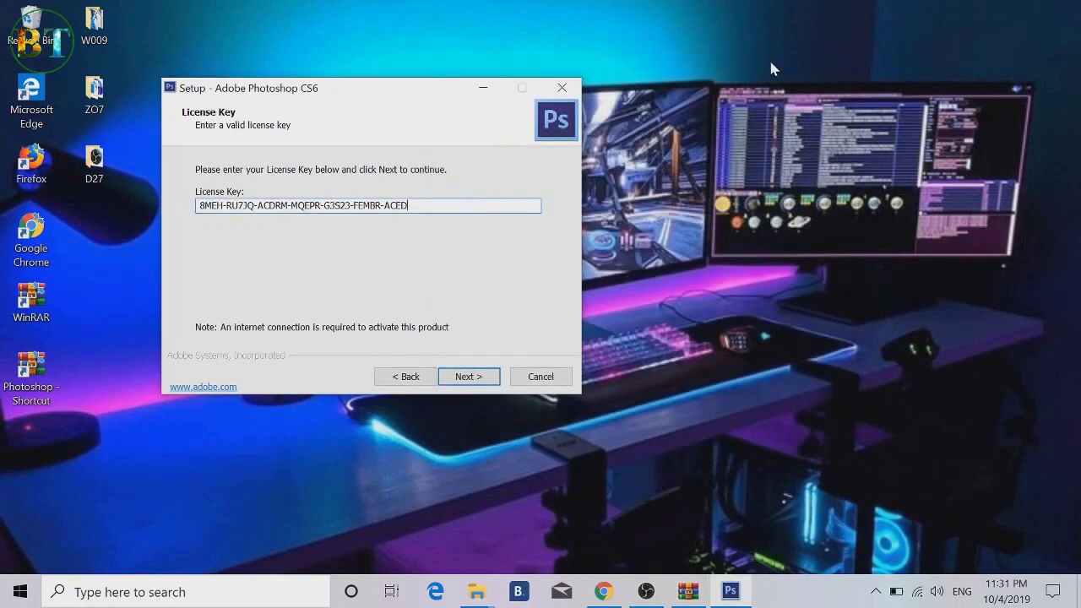
- Reopen Photoshop.zip from Downloads in WinRAR, highlight the activation key in Serial.txt, and close the text file and archive
double_click(38, 298)
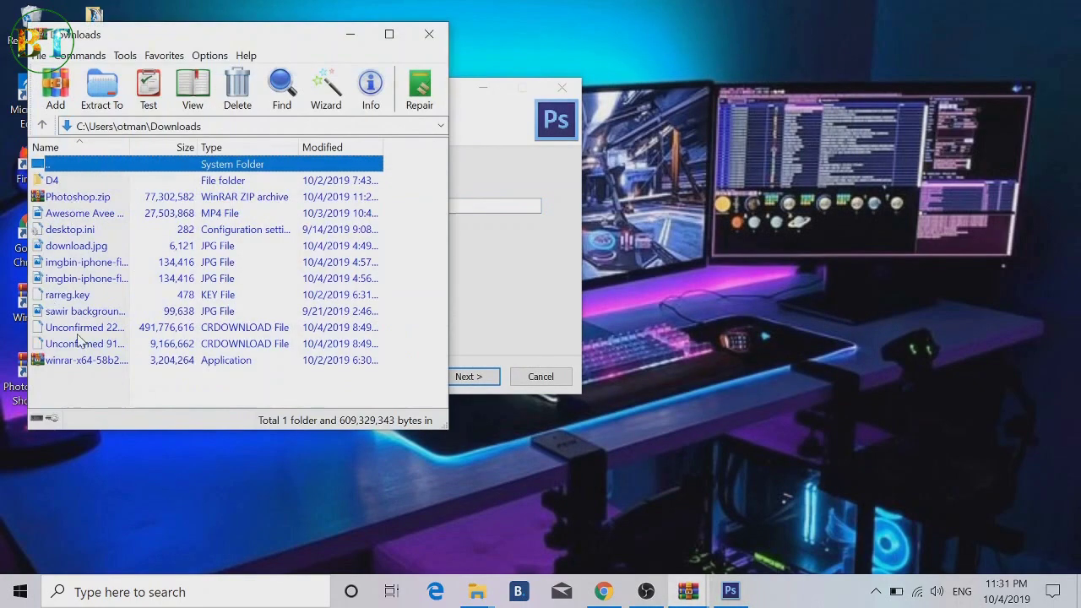
double_click(73, 199)
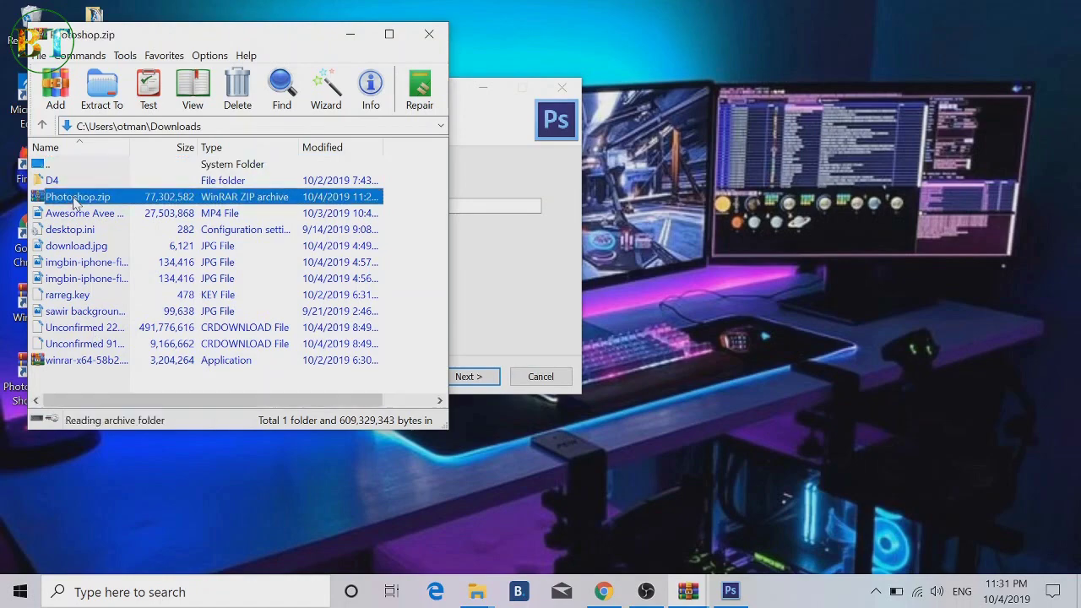
double_click(71, 182)
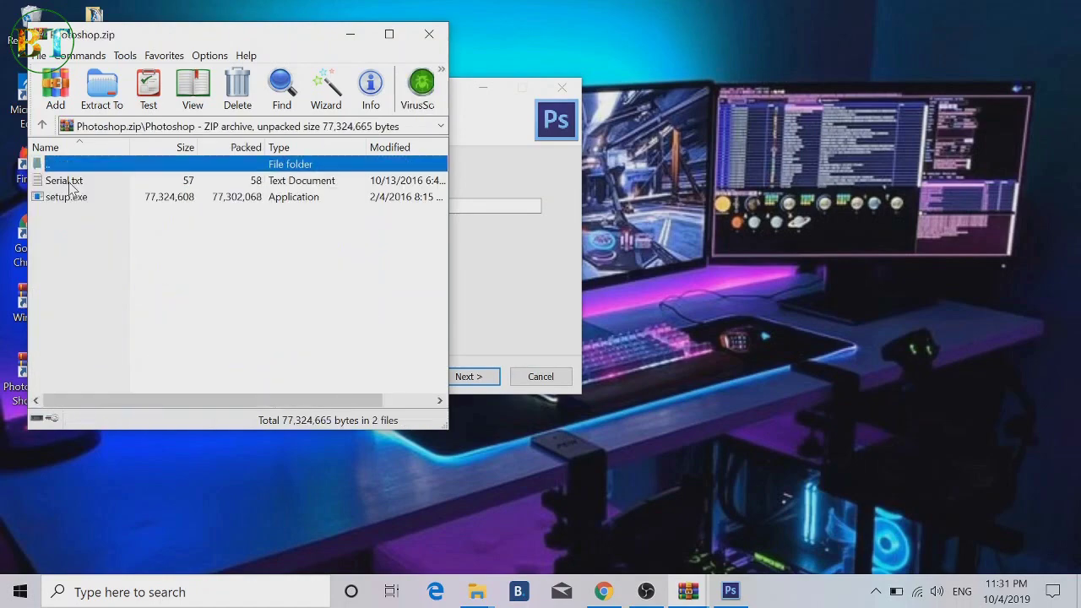
double_click(66, 182)
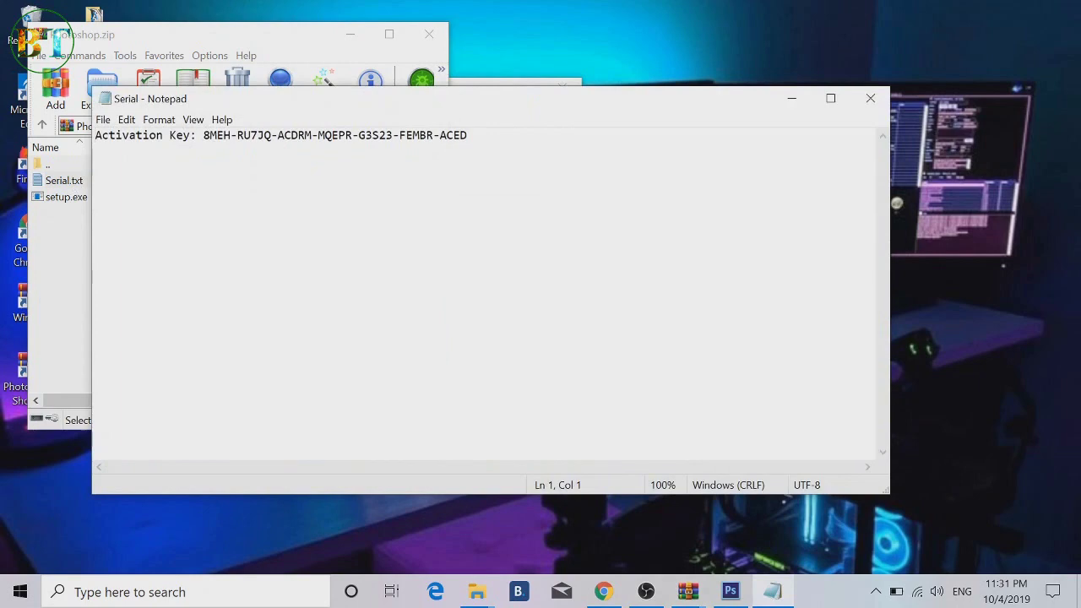
left_click_drag(197, 136, 469, 135)
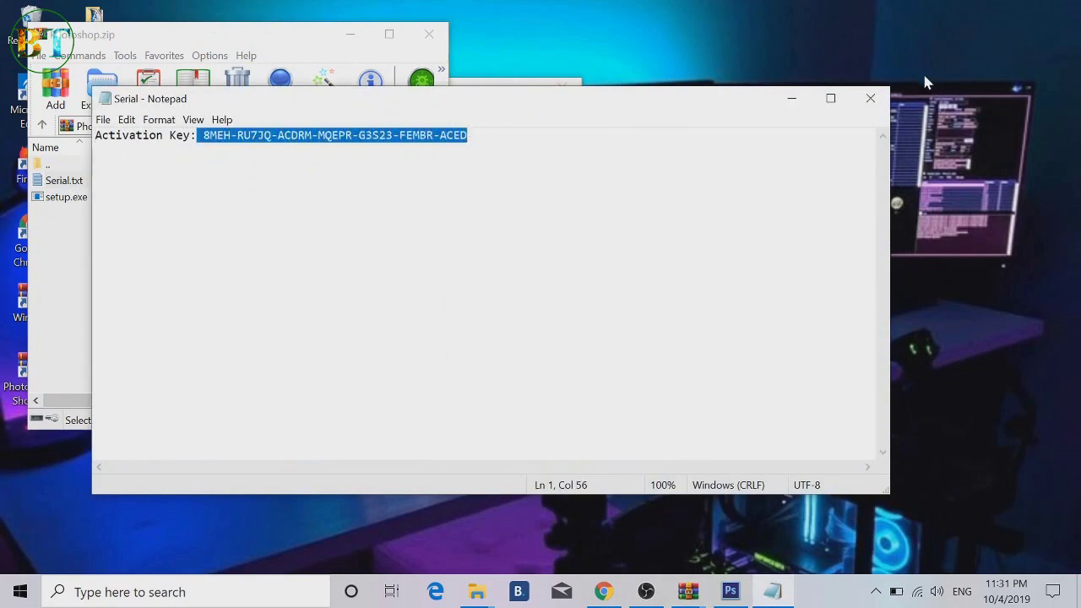
left_click(872, 98)
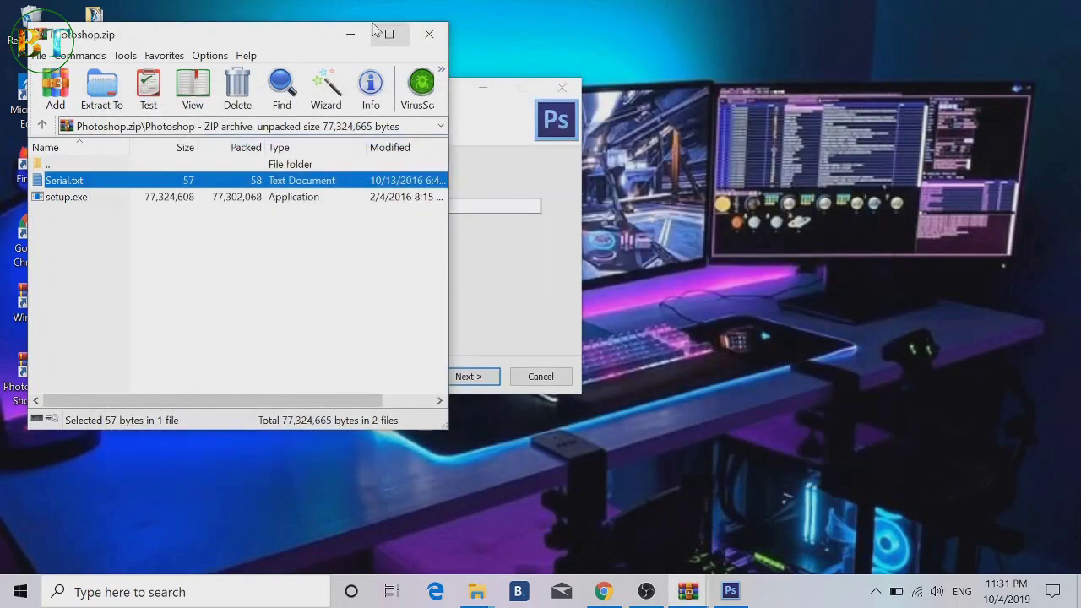
left_click(429, 32)
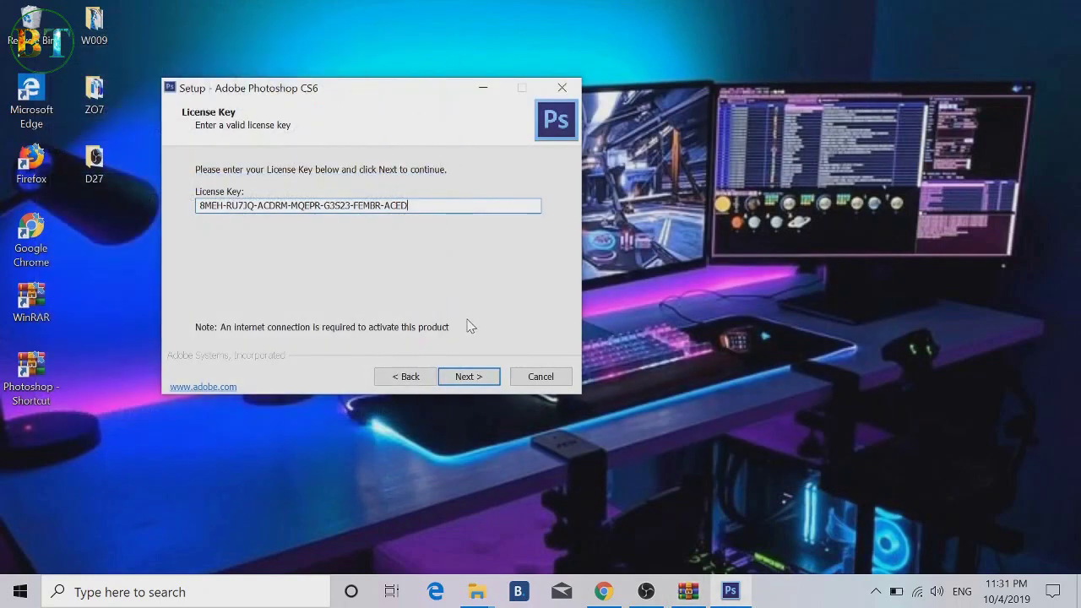
- Submit the license key, agree to obtain a new one, and return from the payment options to the license key page
left_click(465, 374)
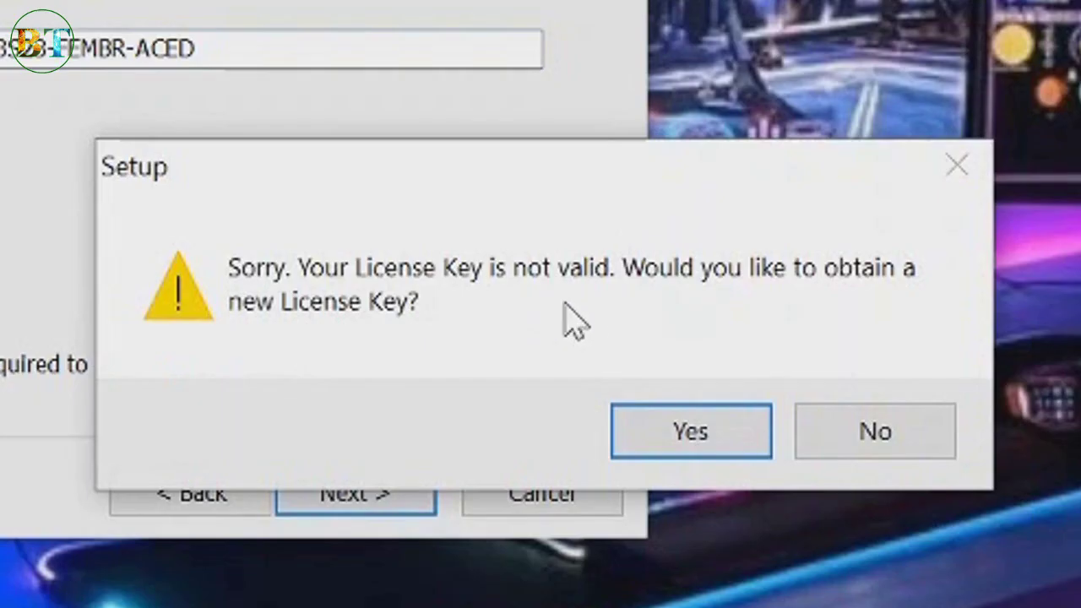
left_click(712, 432)
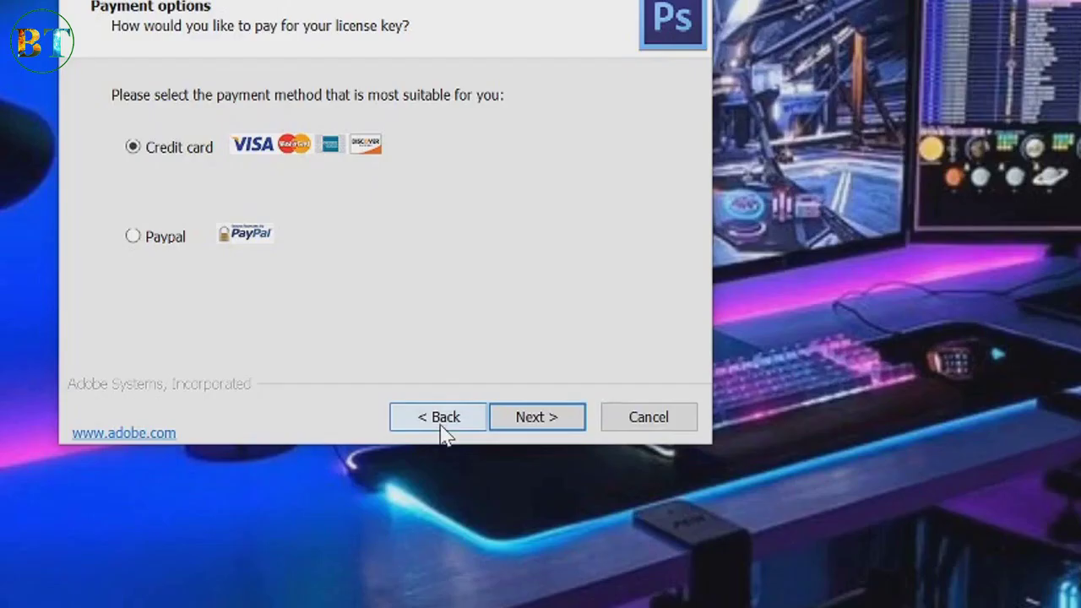
left_click(443, 419)
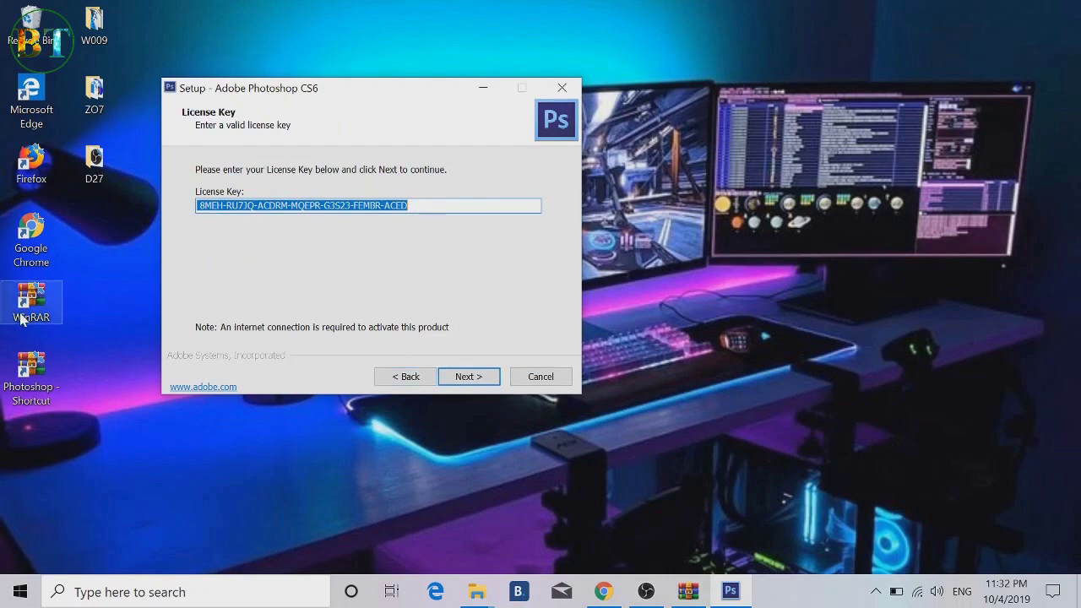
- Open WinRAR on the Downloads folder and move its window clear of the license key page
double_click(22, 319)
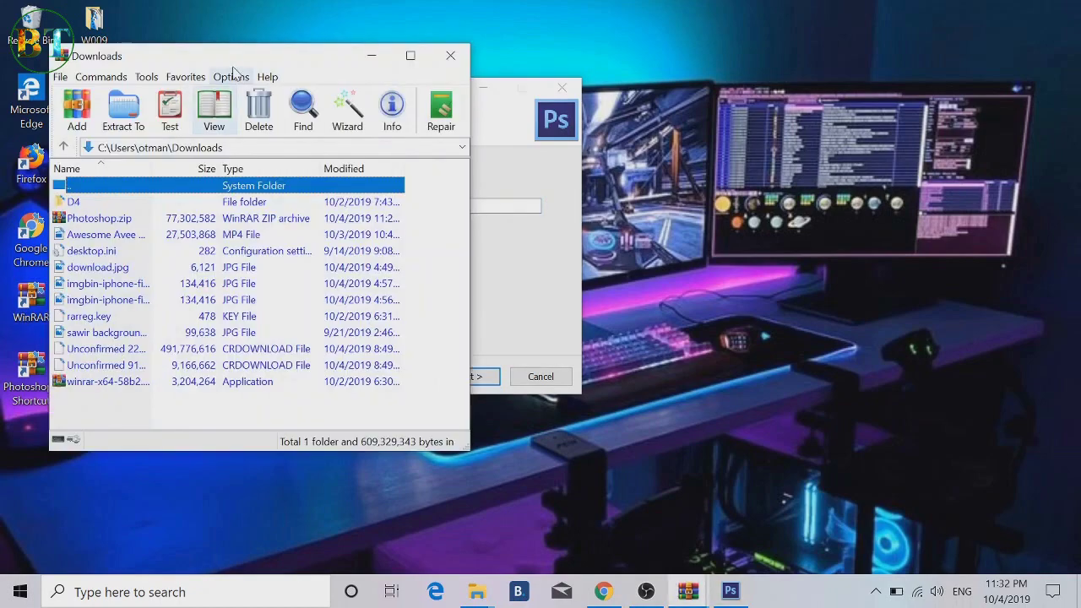
key("super+Up")
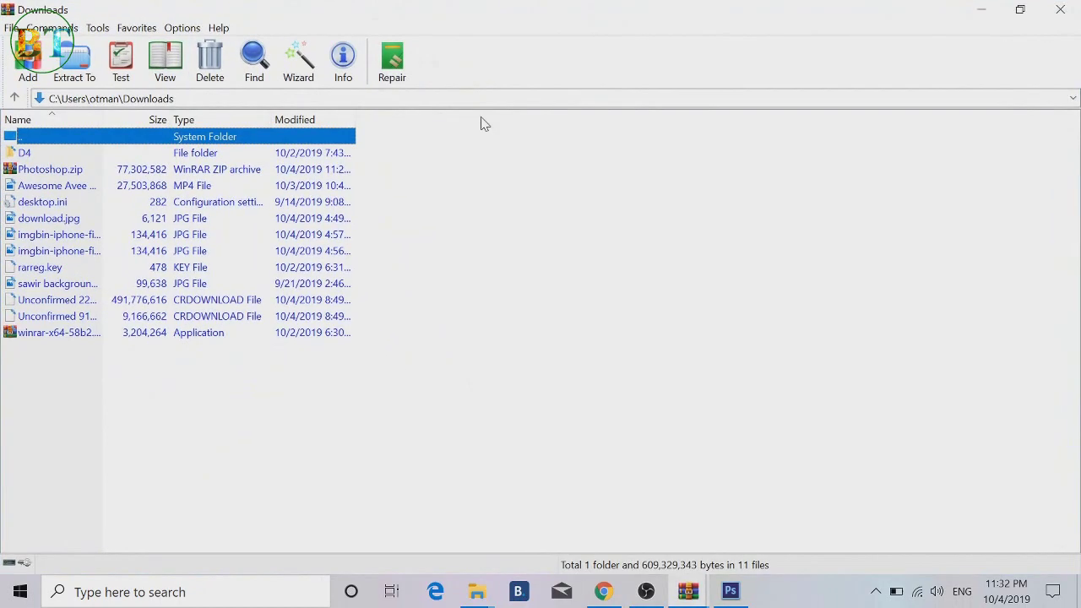
left_click(1020, 9)
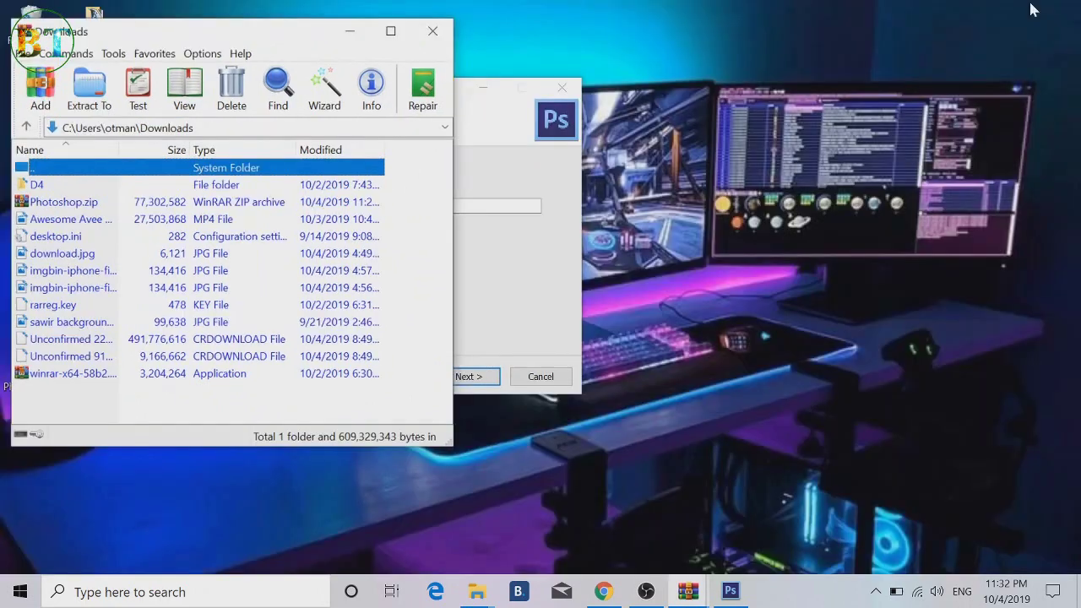
left_click_drag(355, 56, 850, 116)
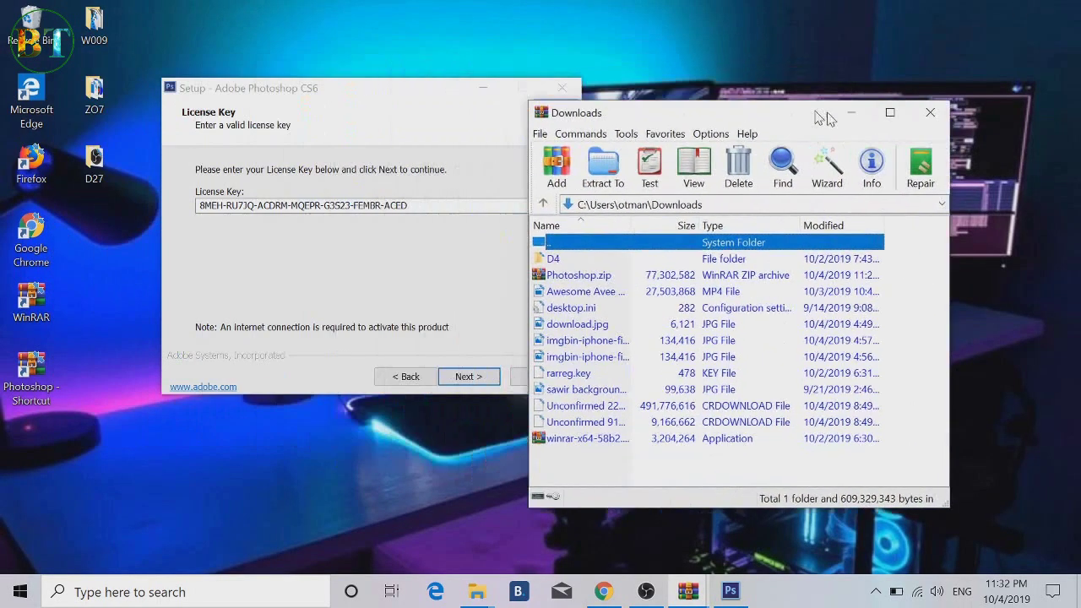
left_click(21, 390)
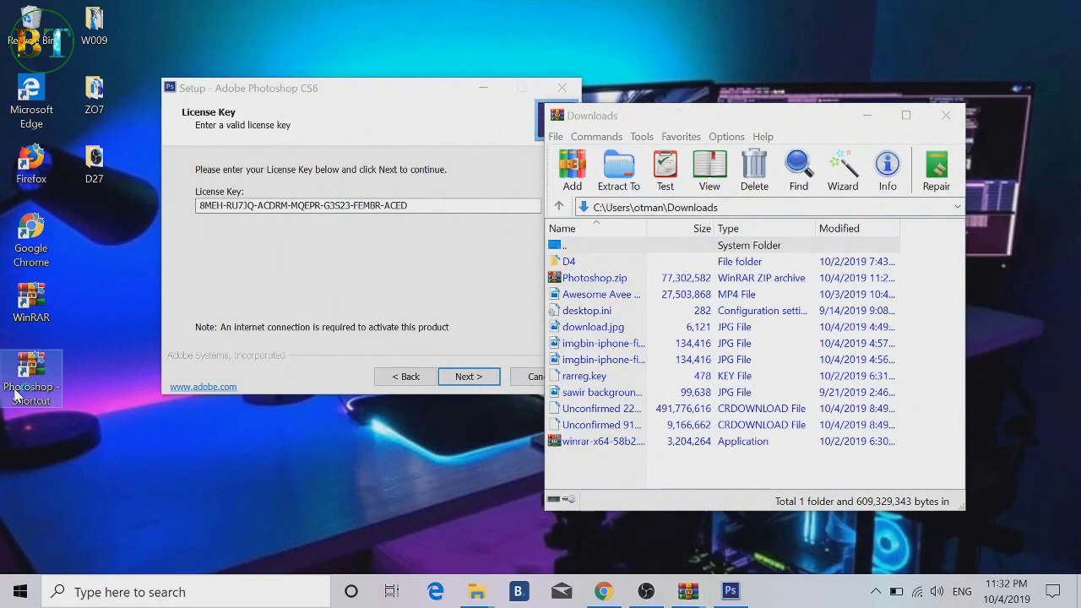
double_click(17, 396)
right_click(17, 396)
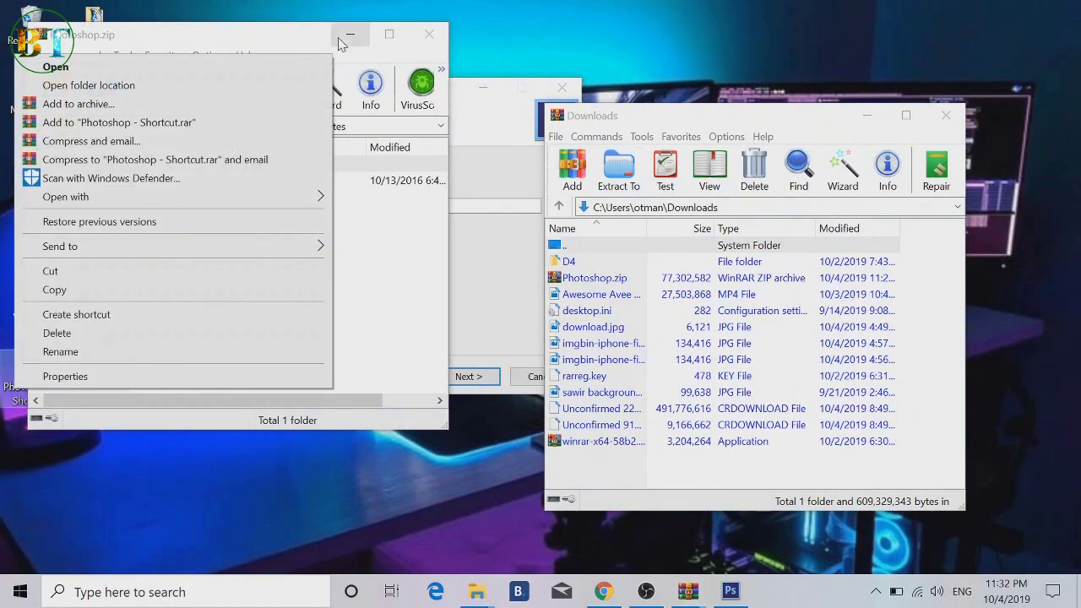
left_click(429, 34)
left_click(429, 34)
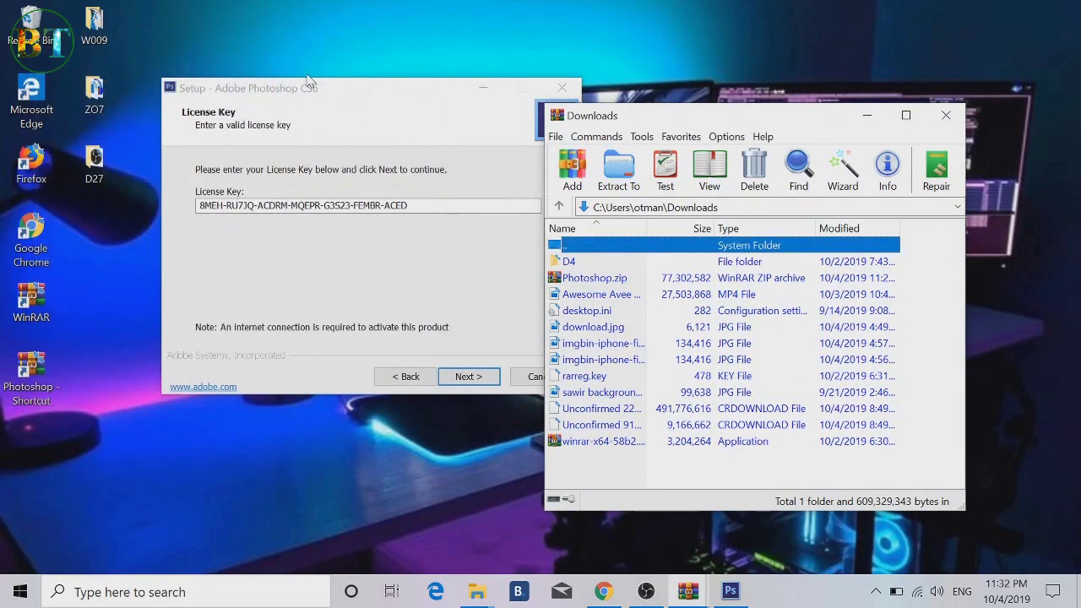
- Delete the Photoshop shortcut from the desktop
right_click(34, 353)
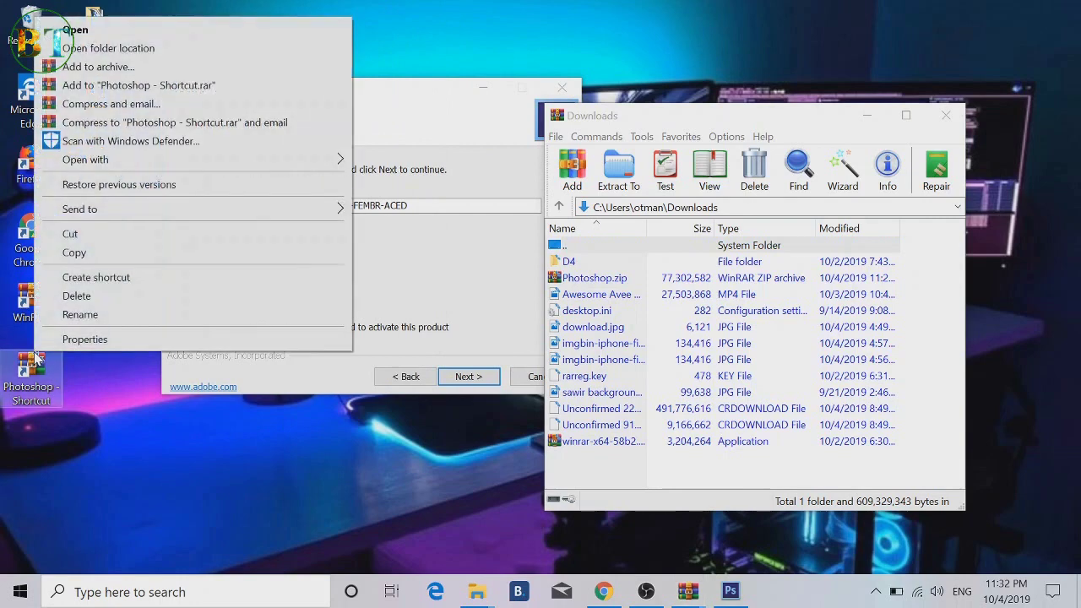
left_click(76, 296)
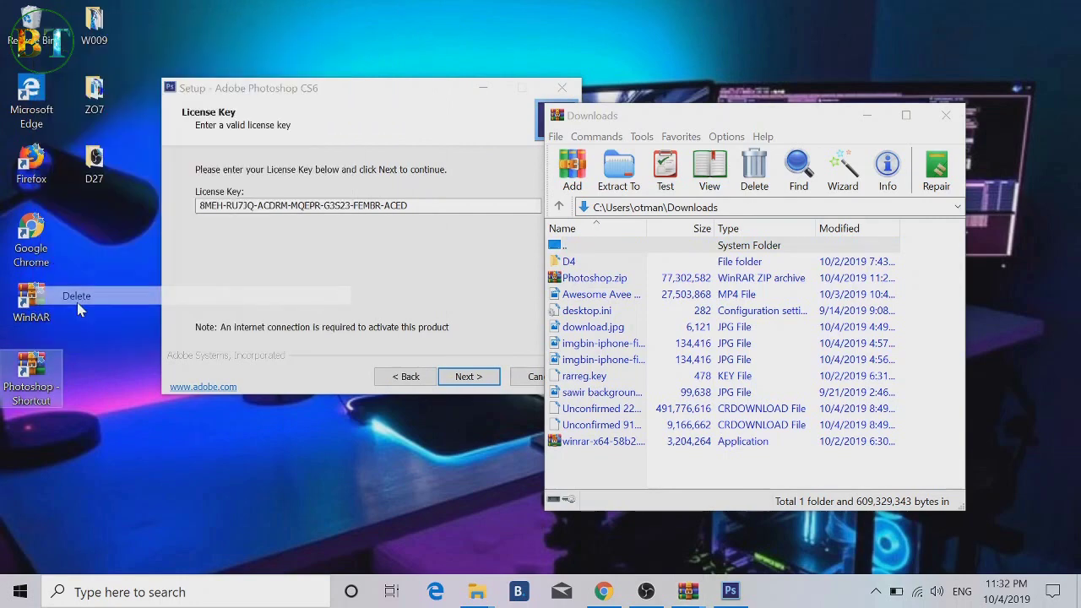
- Replace the open WinRAR window with a fresh one on Downloads and move the setup wizard beside it
double_click(32, 303)
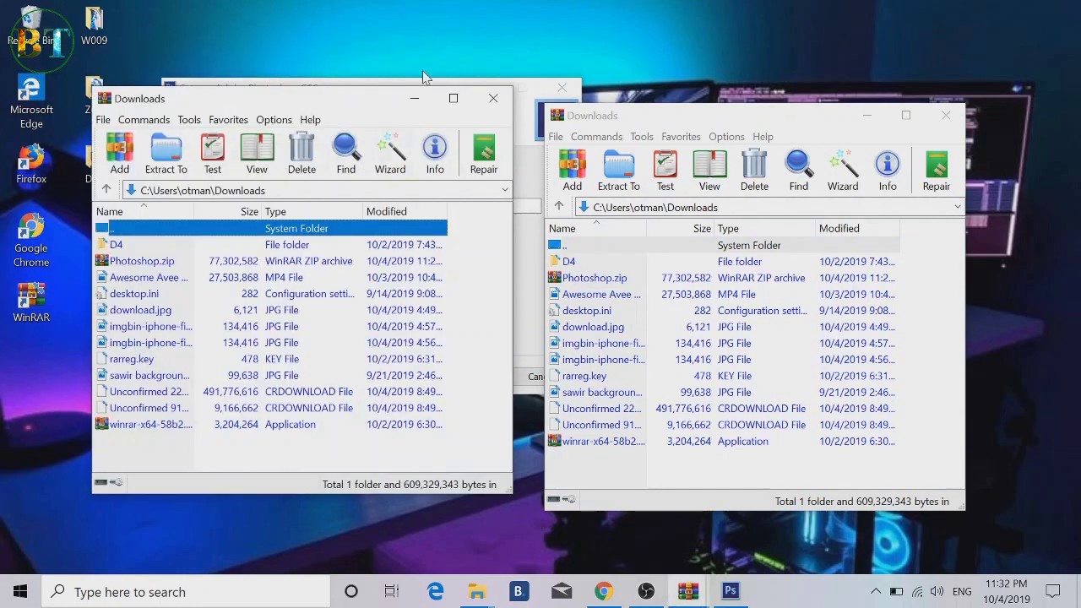
left_click_drag(960, 100, 1070, 94)
left_click(1055, 108)
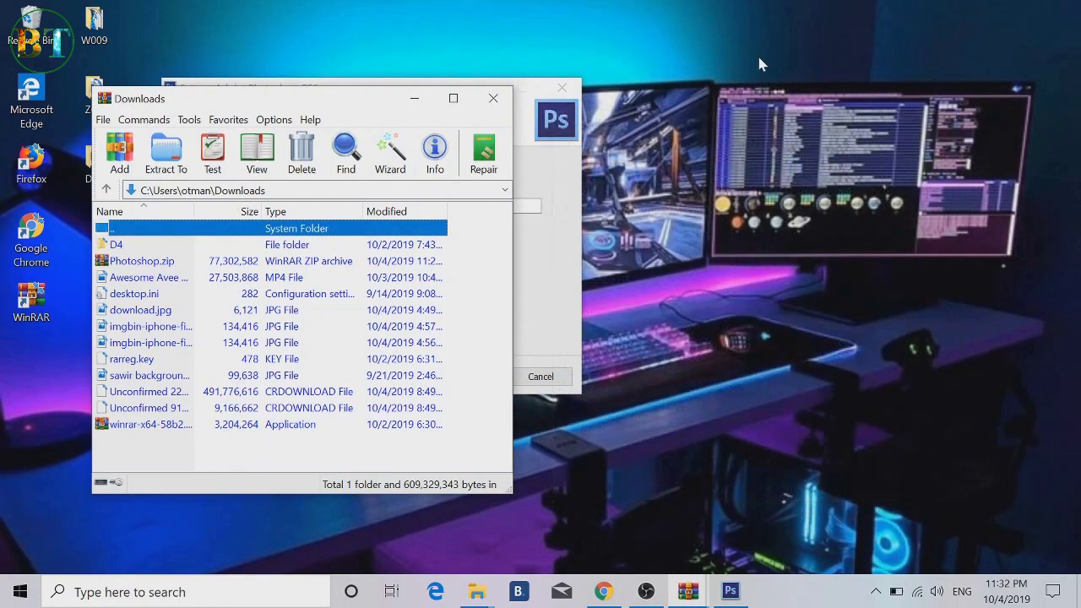
left_click(568, 184)
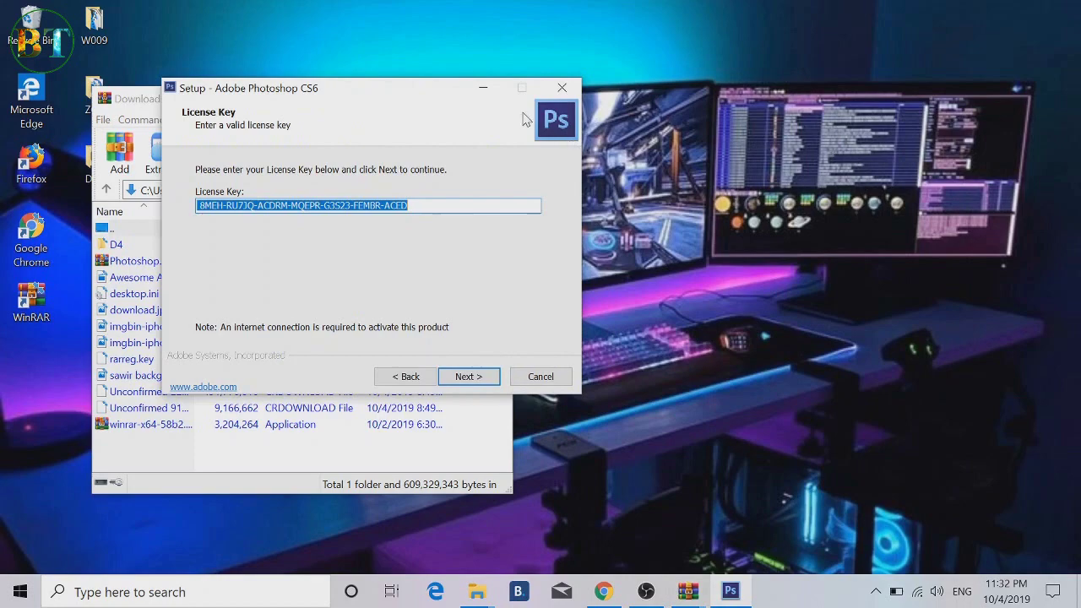
left_click_drag(456, 95, 875, 59)
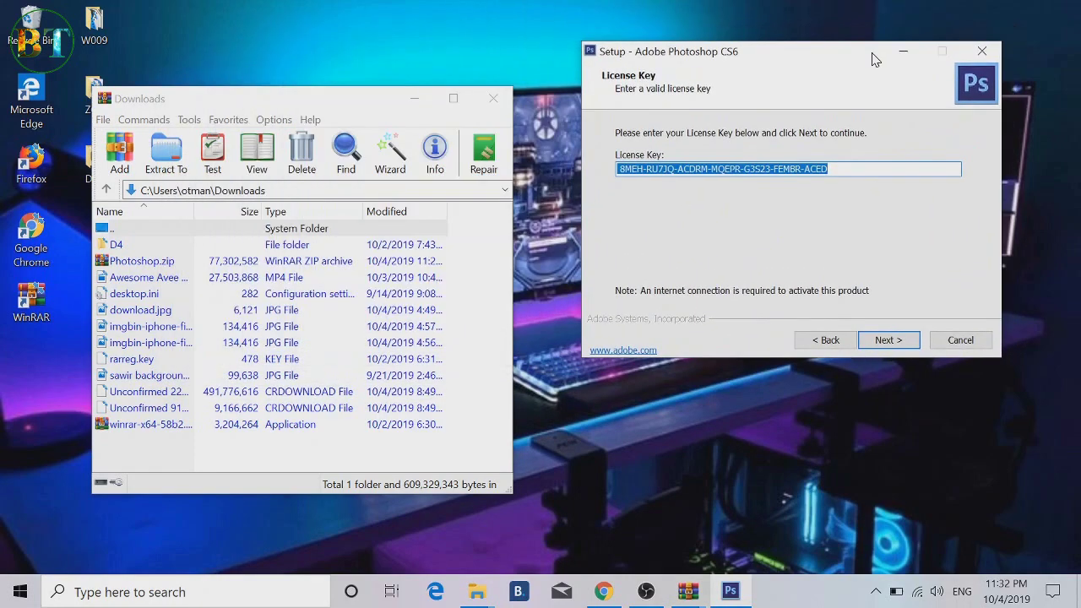
- Copy the activation key from Serial.txt in the Photoshop folder of Photoshop.zip, and close the text file and archive
double_click(169, 262)
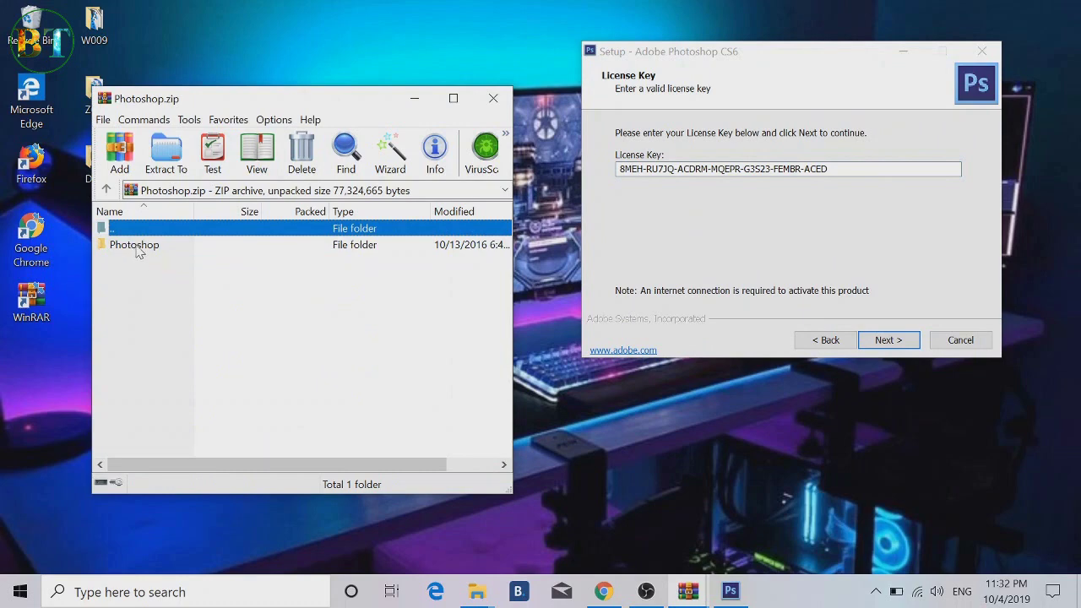
double_click(135, 245)
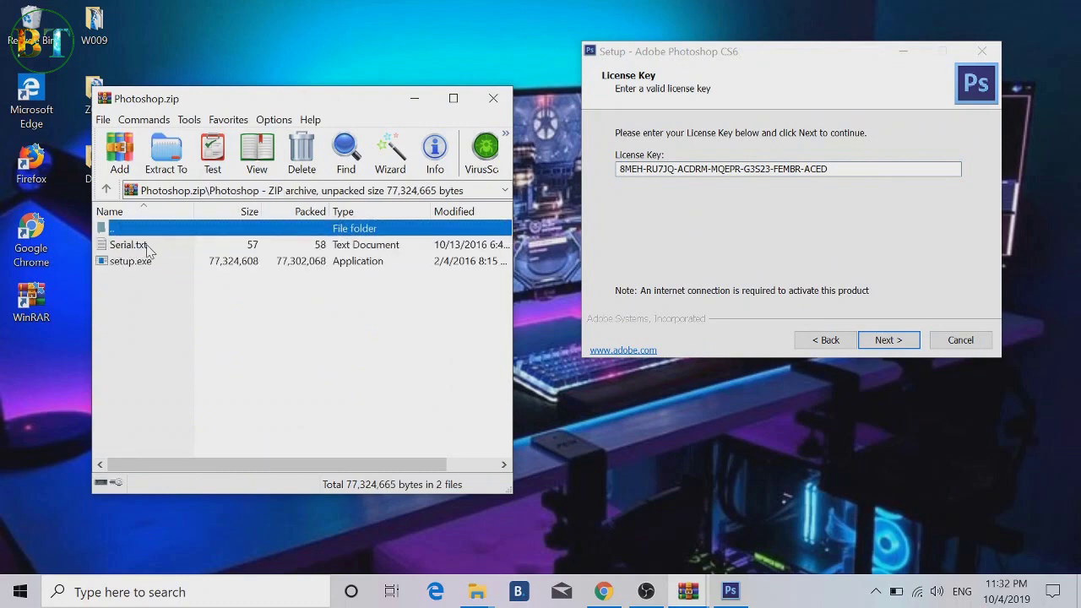
double_click(148, 246)
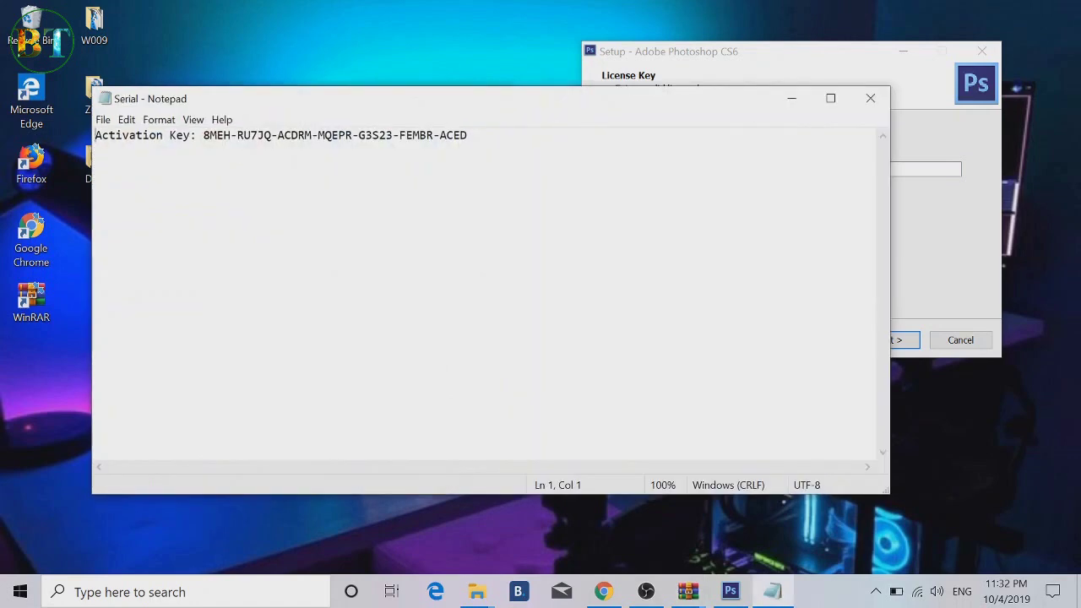
left_click_drag(203, 135, 467, 135)
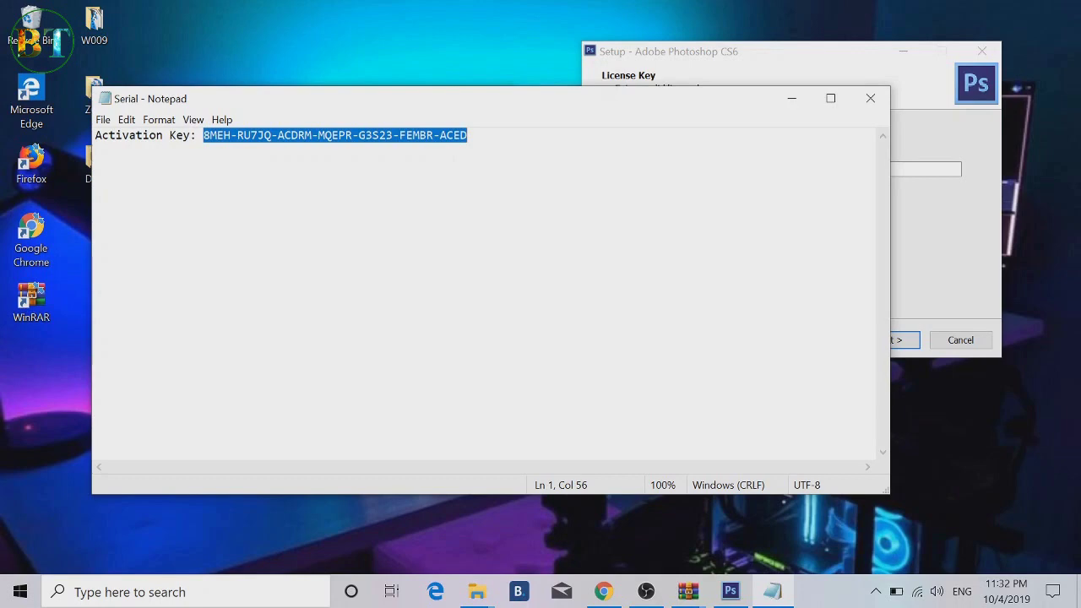
right_click(448, 134)
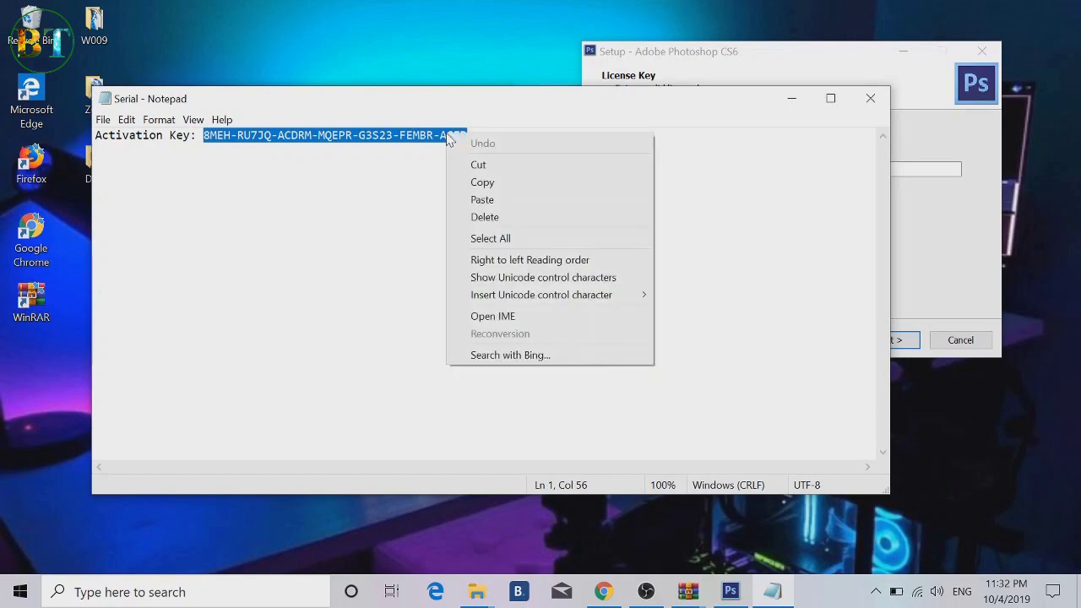
left_click(494, 194)
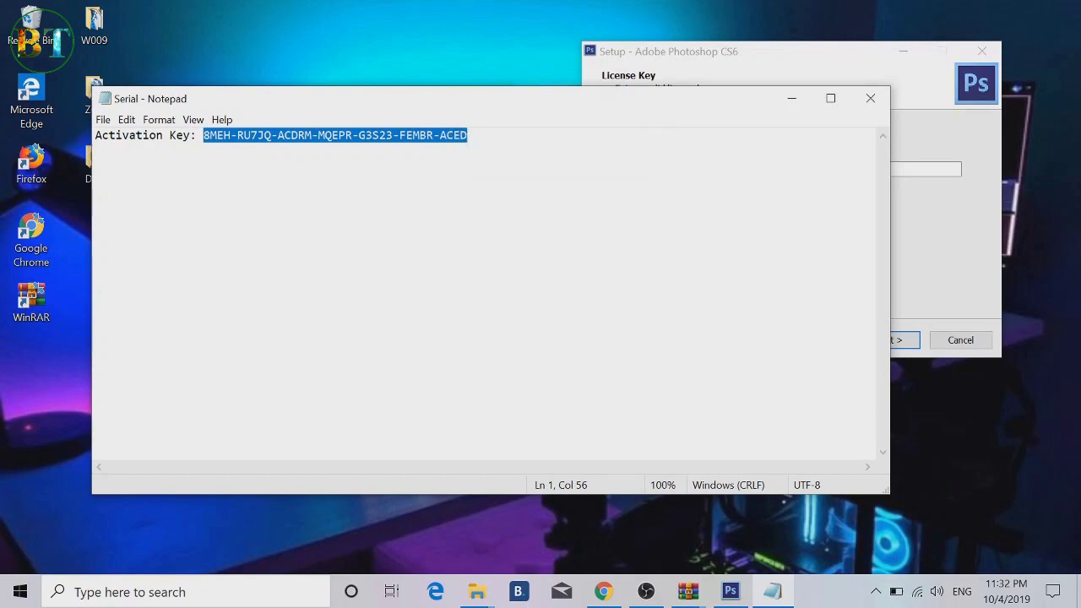
left_click(878, 102)
left_click(883, 155)
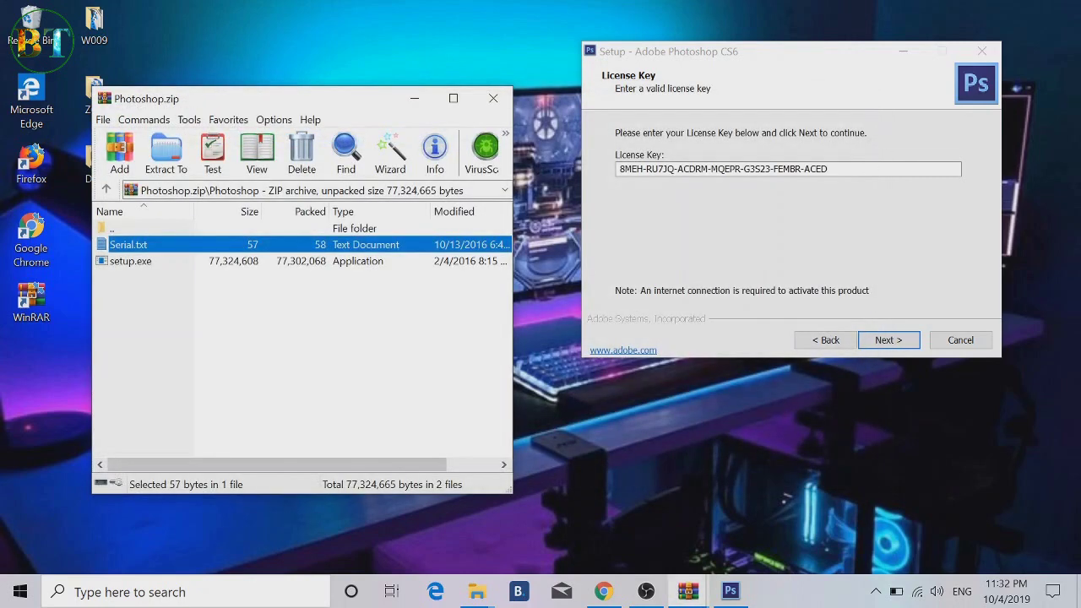
left_click(493, 98)
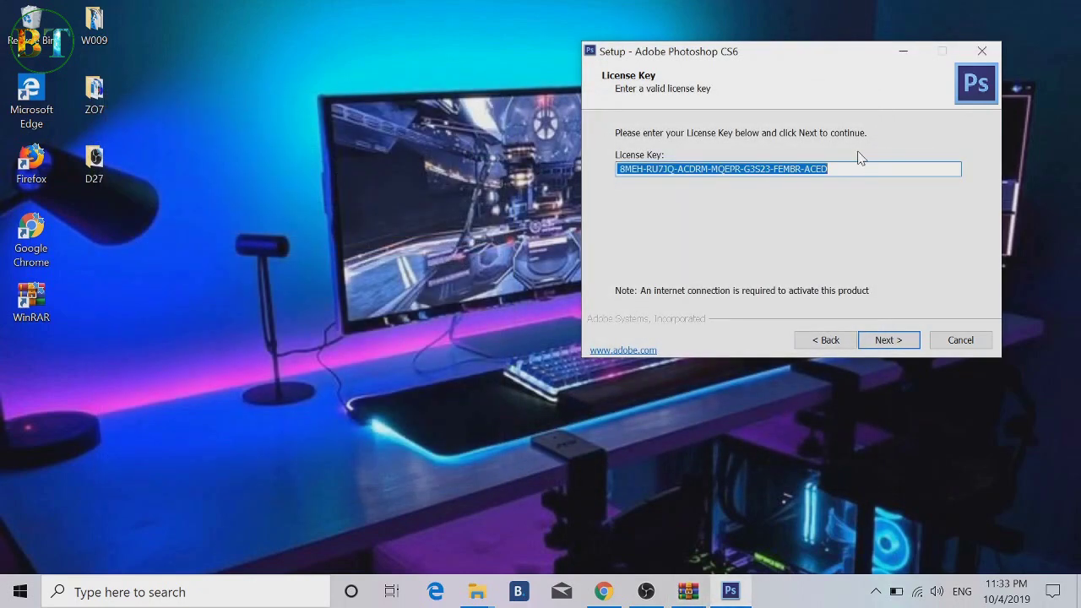
- Replace the license key in the setup wizard with the copied activation key and submit it
key("BackSpace")
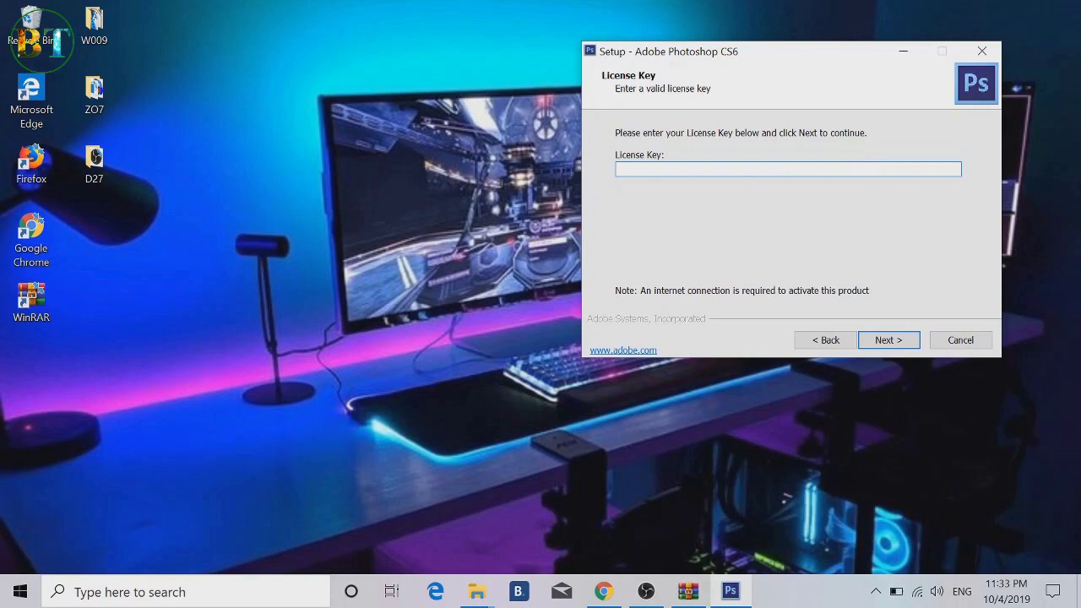
right_click(853, 171)
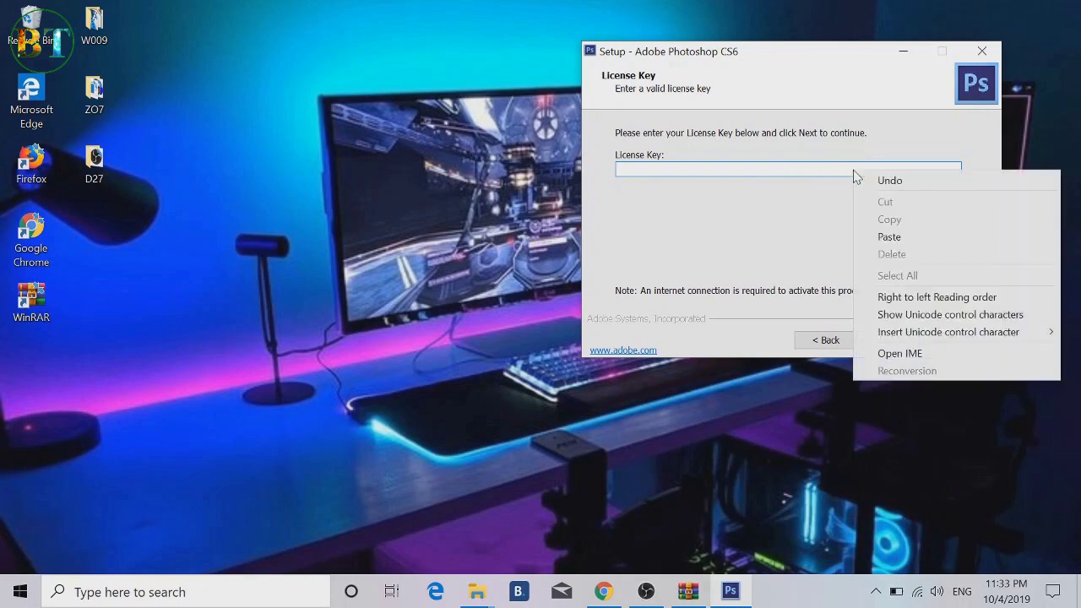
left_click(895, 240)
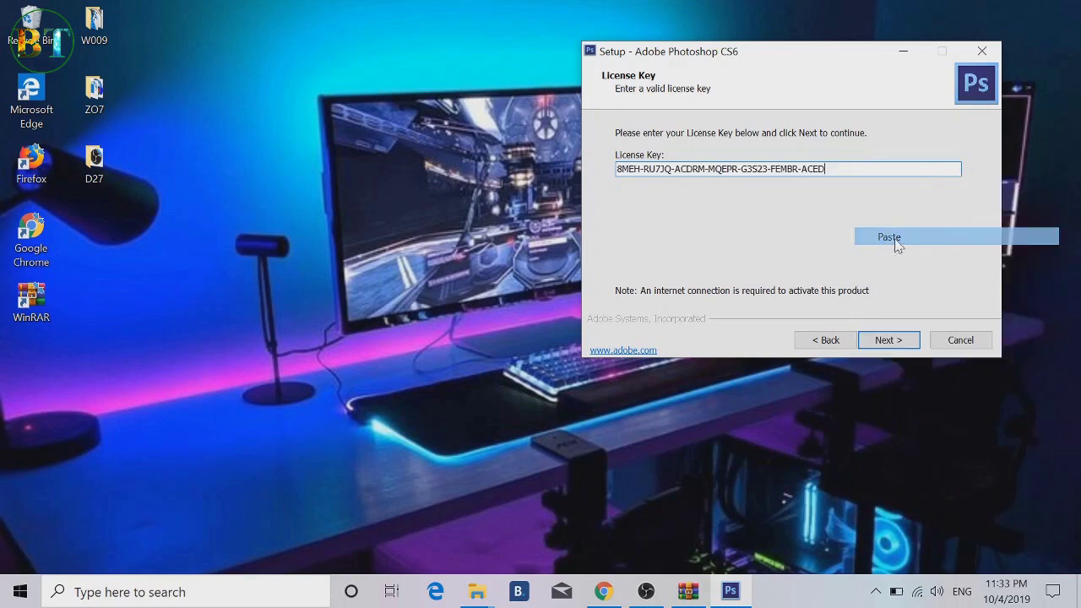
left_click(881, 341)
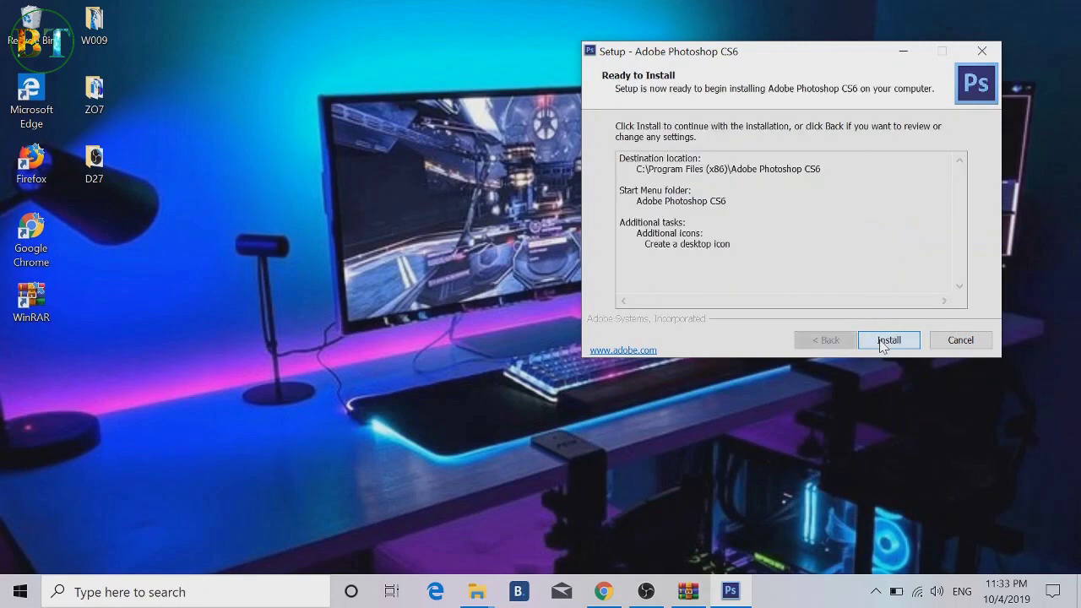
- Install Photoshop CS6, moving the setup window toward the middle of the desktop, and finish the wizard
left_click(880, 340)
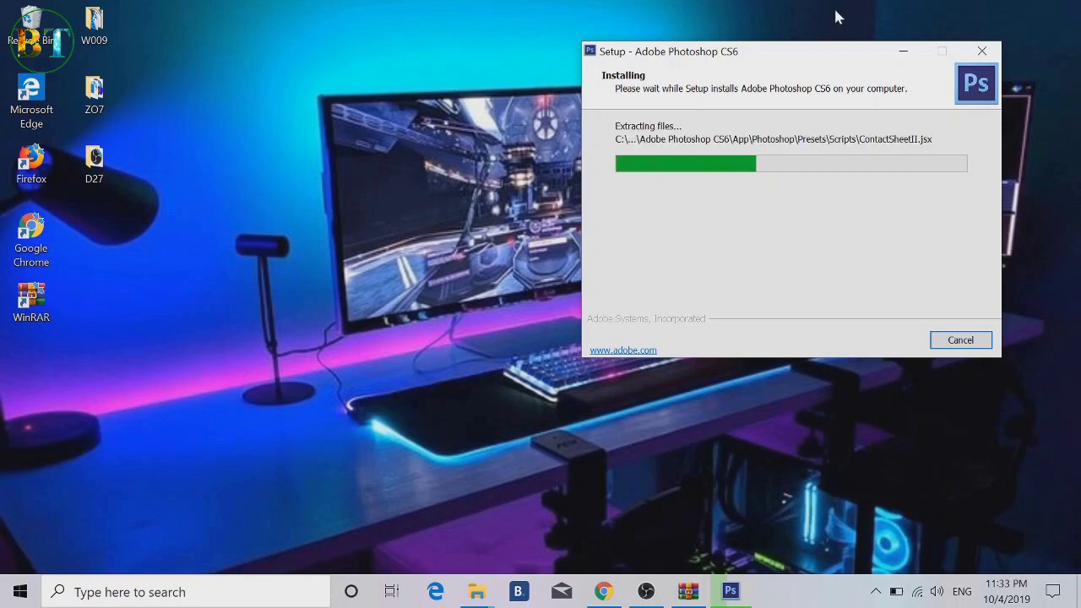
left_click_drag(806, 49, 610, 129)
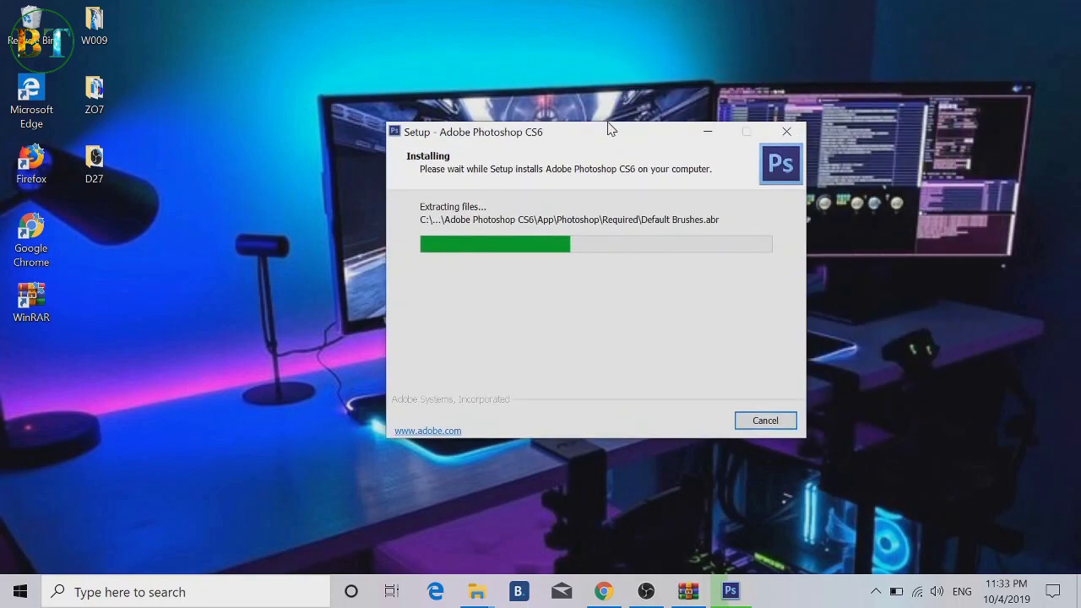
left_click_drag(623, 144, 564, 97)
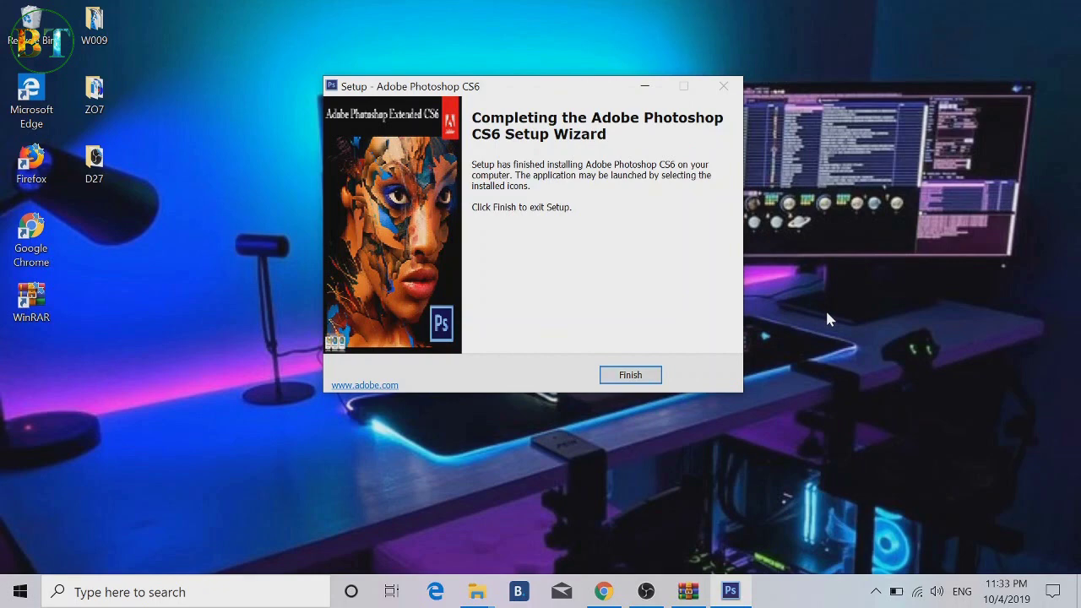
left_click(629, 377)
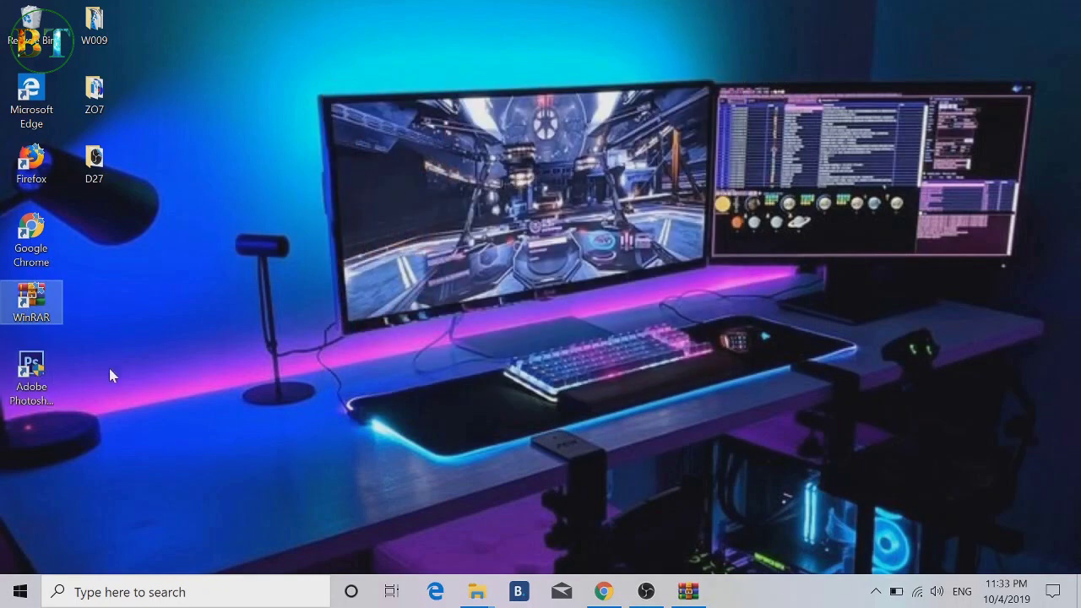
left_click(127, 435)
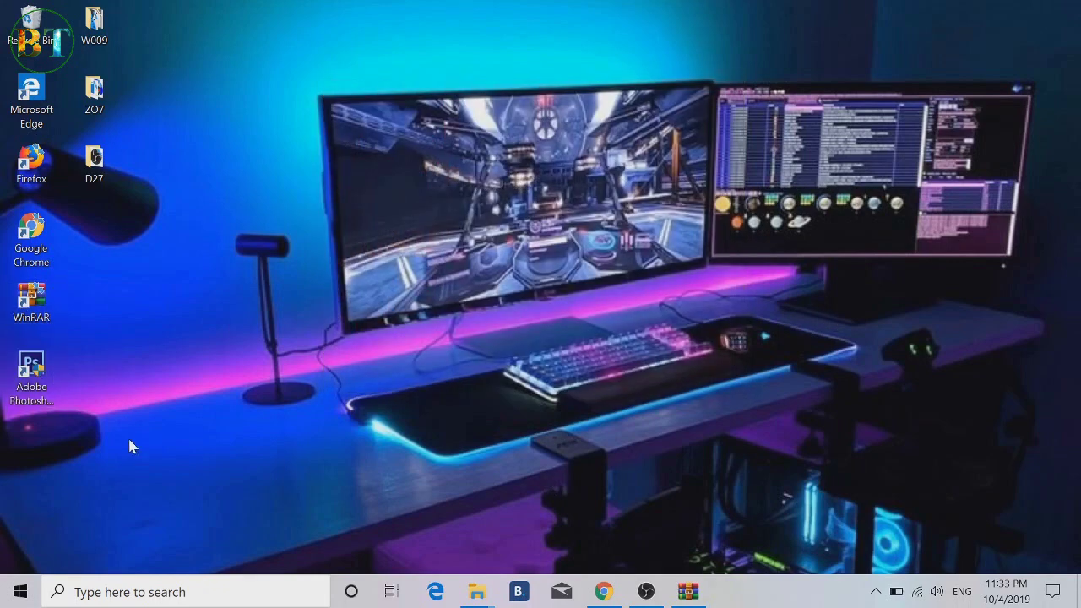
left_click(48, 379)
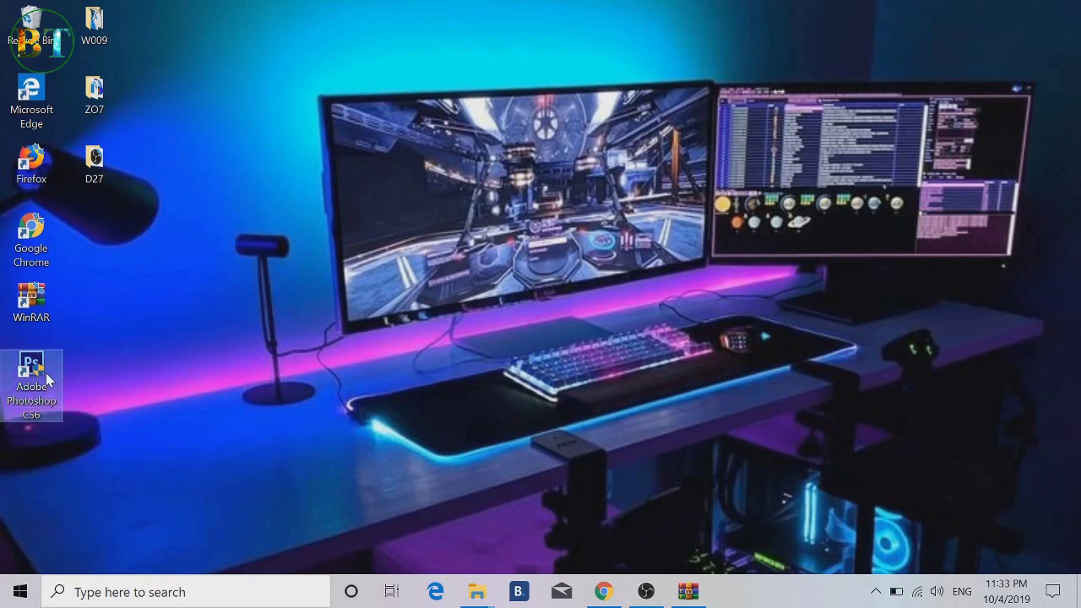
left_click(391, 321)
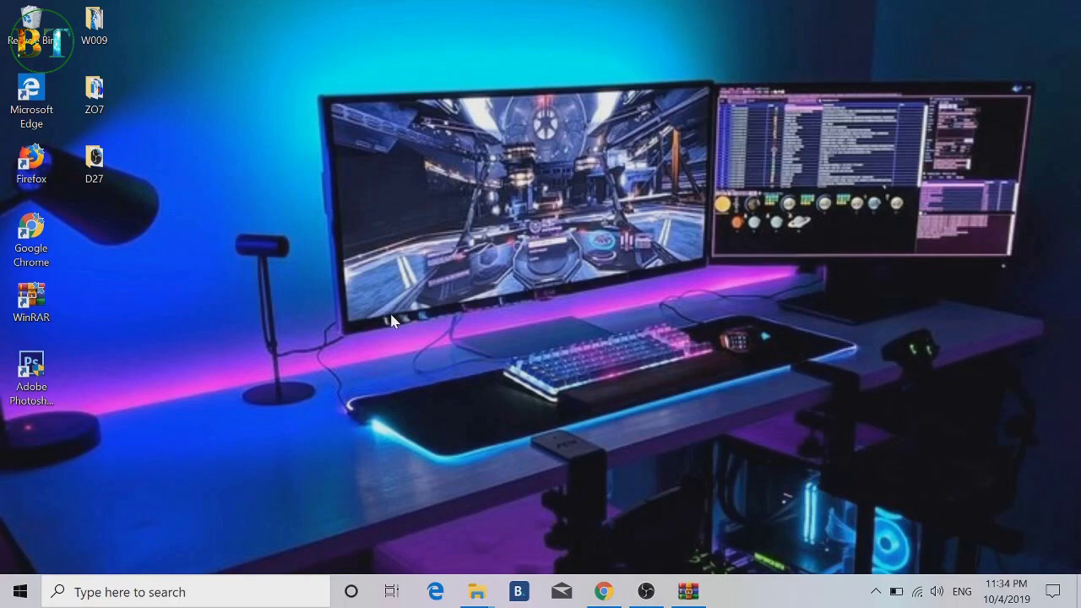
- Close the remaining WinRAR window and switch to Chrome with the Photoshop.zip download page
left_click(693, 591)
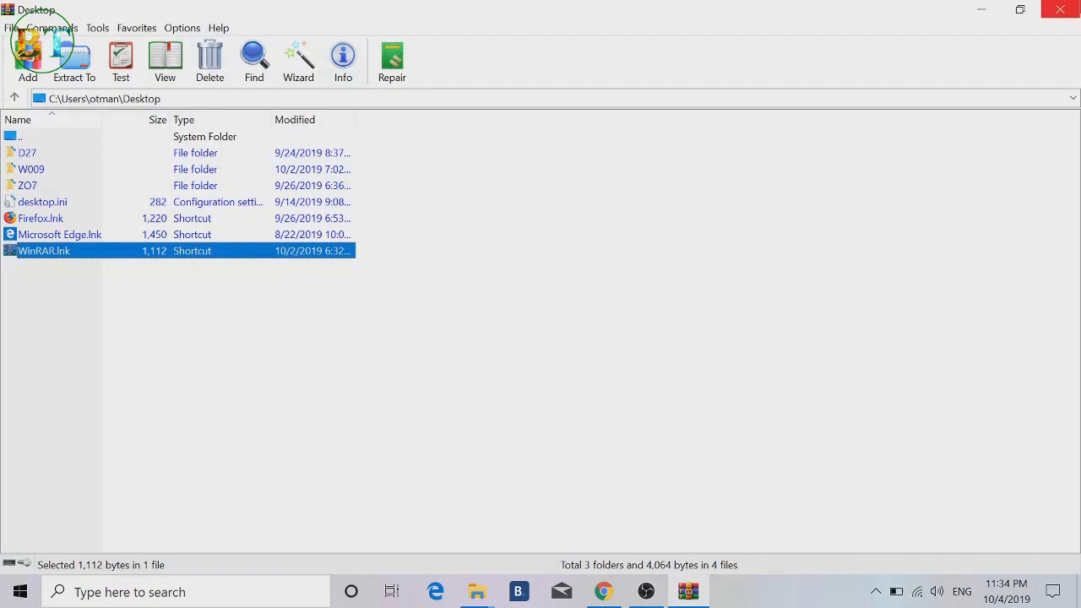
left_click(1063, 7)
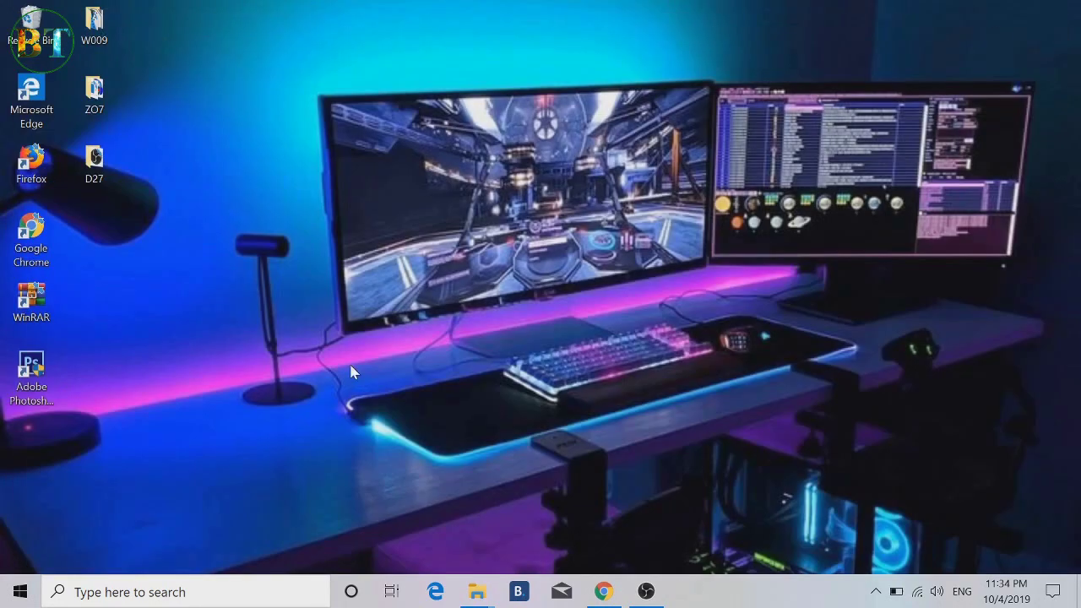
left_click(602, 594)
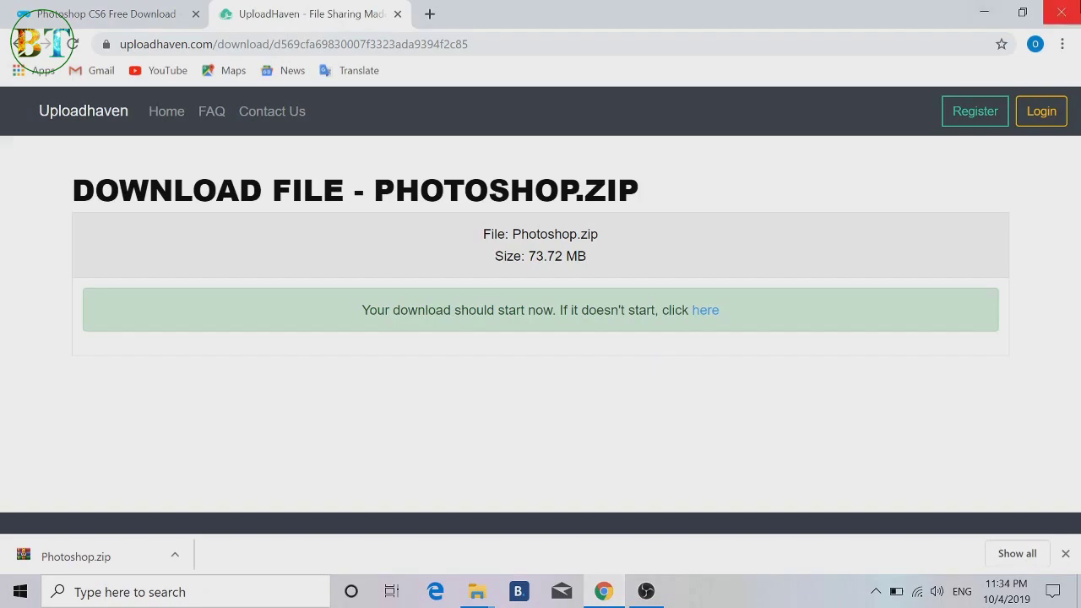
- Close Chrome and launch Adobe Photoshop CS6 from its desktop shortcut, refreshing the desktop while the program loads
left_click(1076, 7)
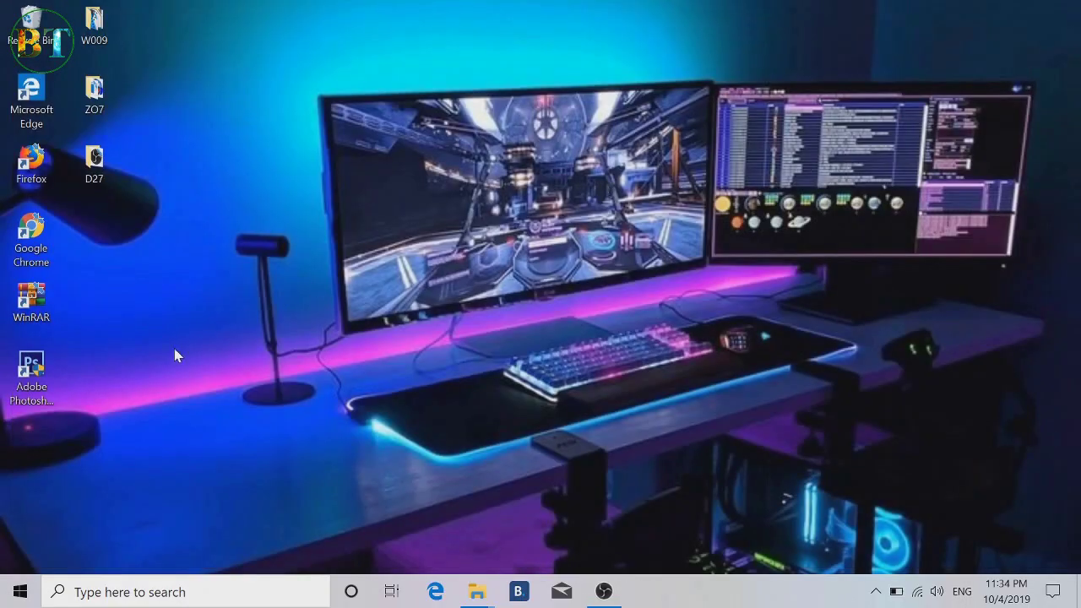
double_click(33, 378)
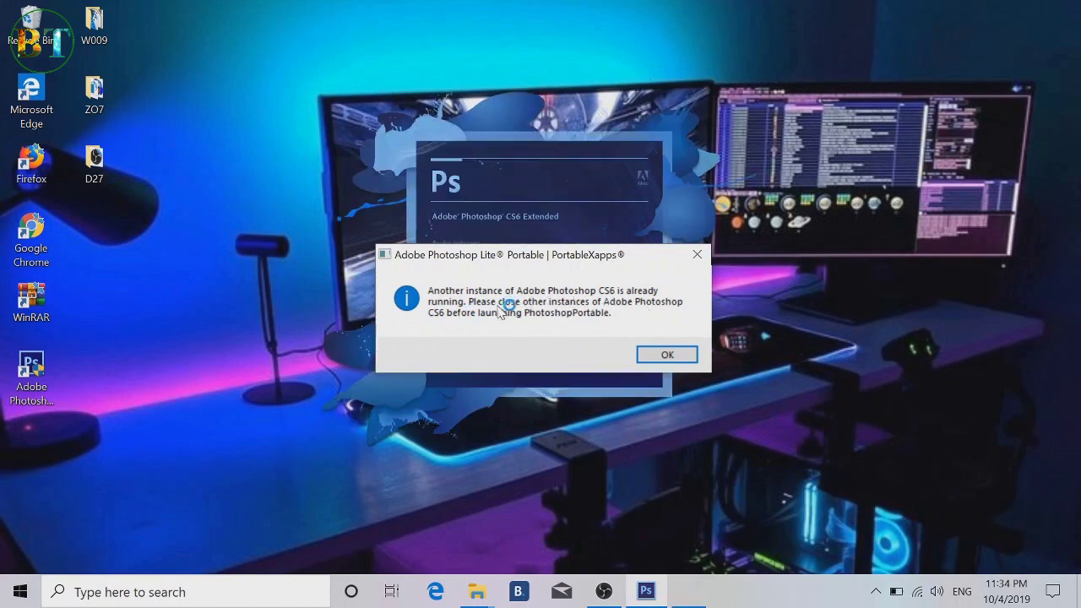
left_click(666, 355)
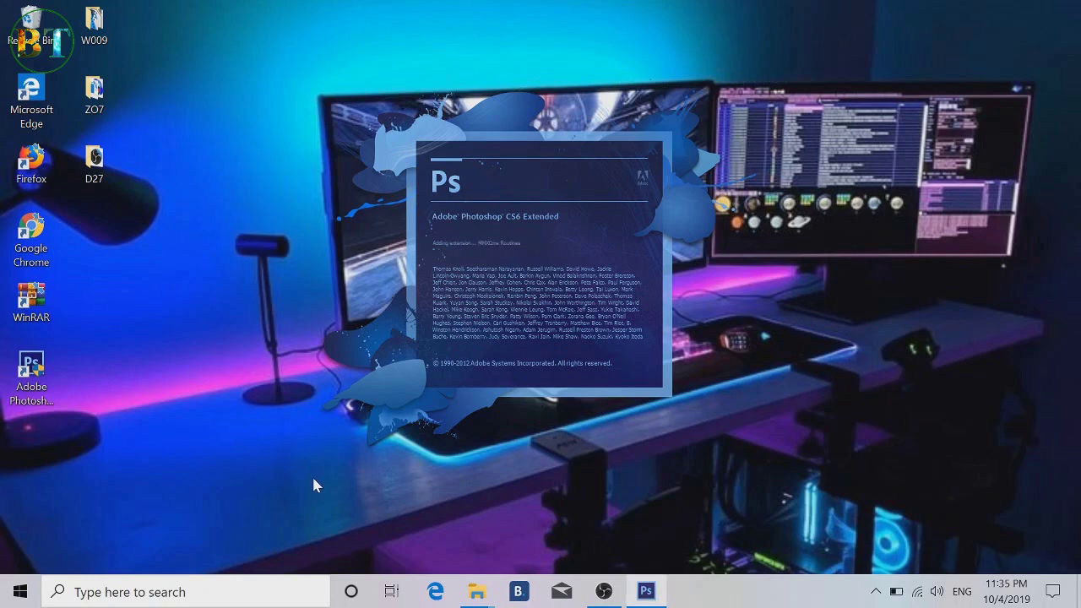
right_click(270, 382)
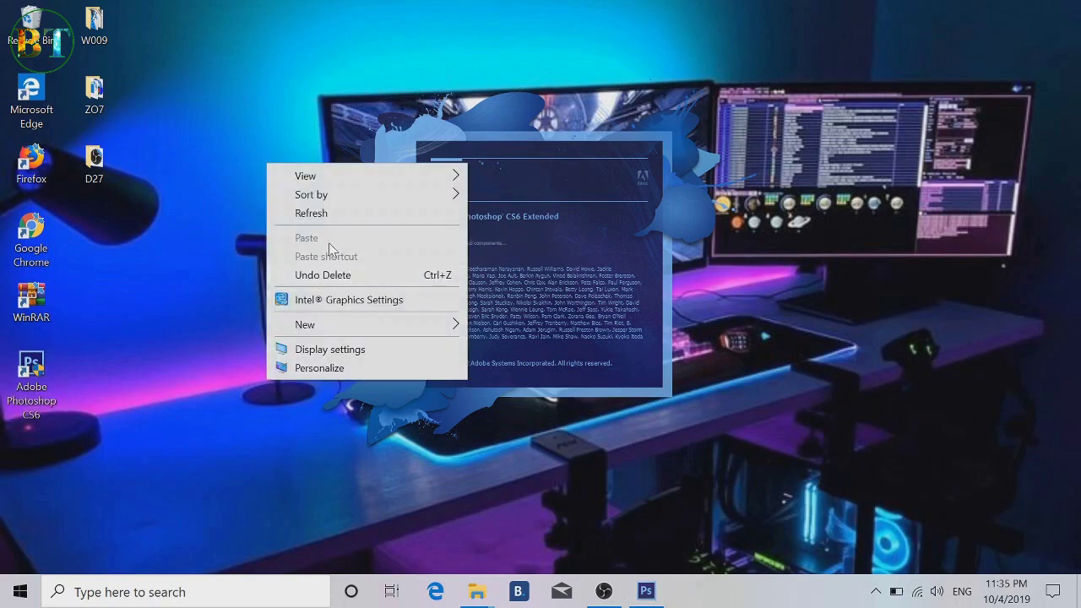
left_click(313, 213)
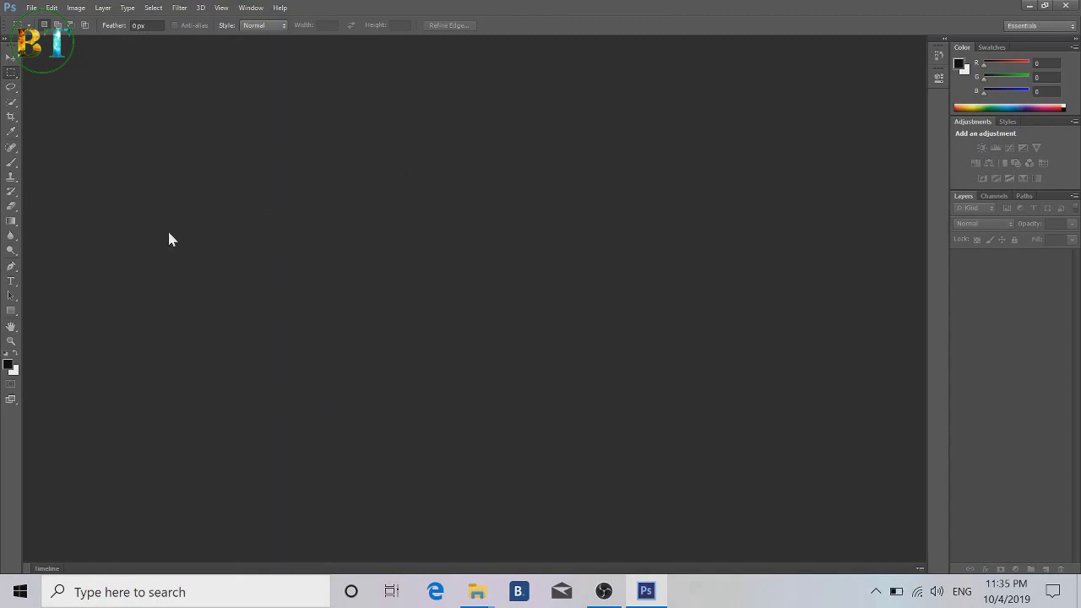
- Create a new white RGB document with a new width and a height of 80 inches at 72 pixels/inch
left_click(31, 8)
left_click(48, 24)
double_click(506, 204)
key("BackSpace")
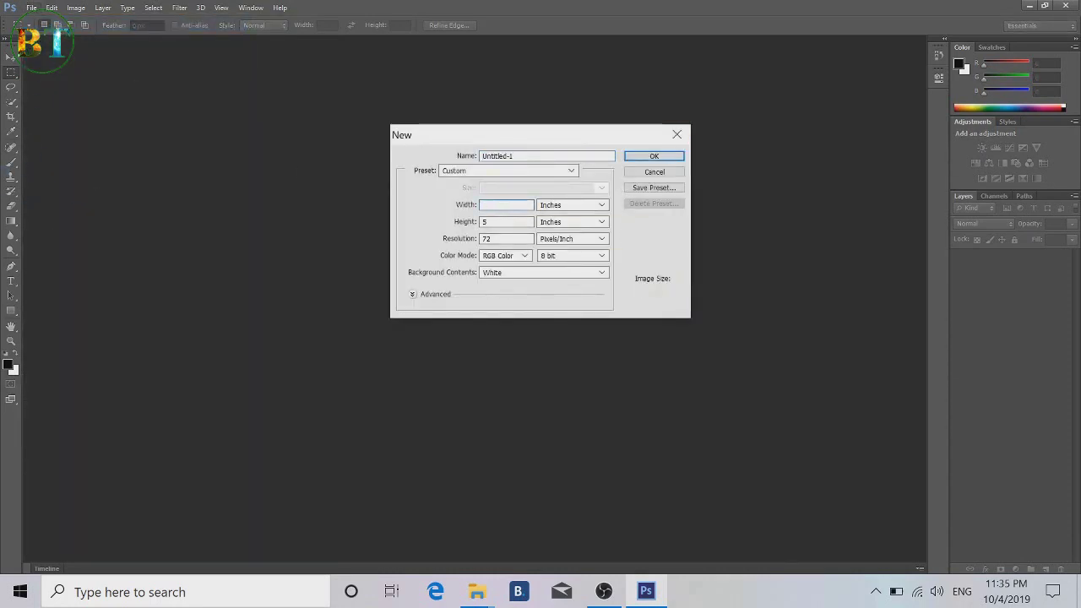
double_click(506, 221)
type("80")
left_click(654, 158)
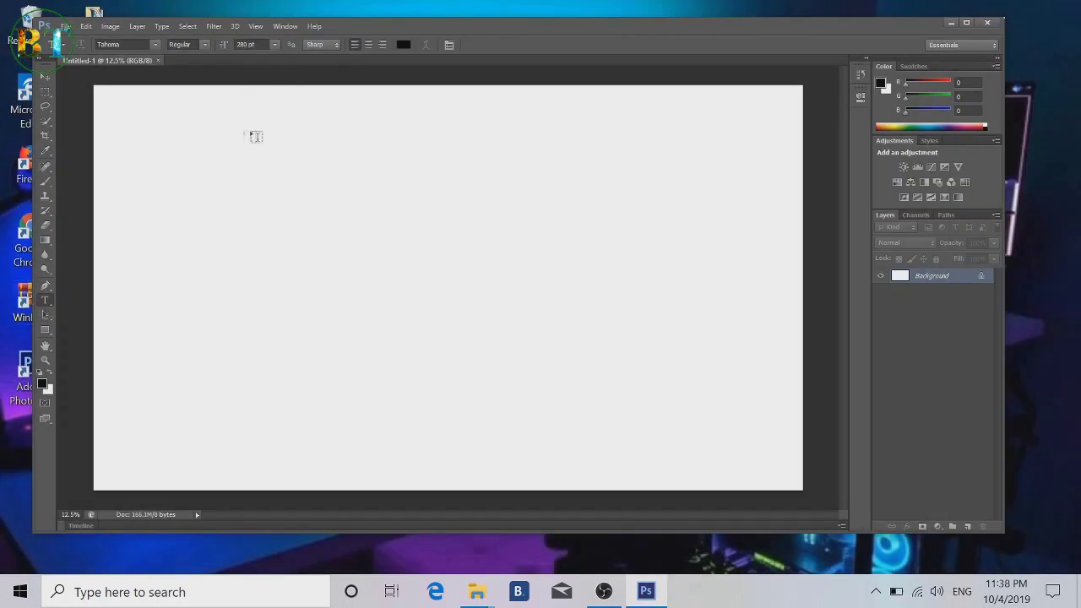
- Start a text layer near the canvas's upper-left area and enter "Wi" in 280 pt Tahoma Regular
left_click(256, 137)
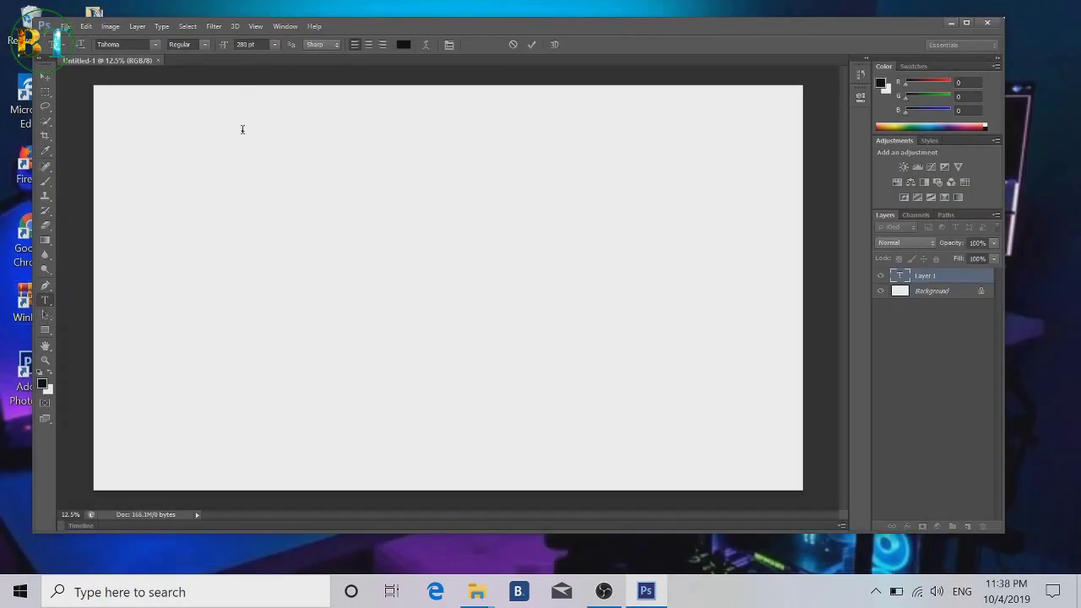
type("Wi")
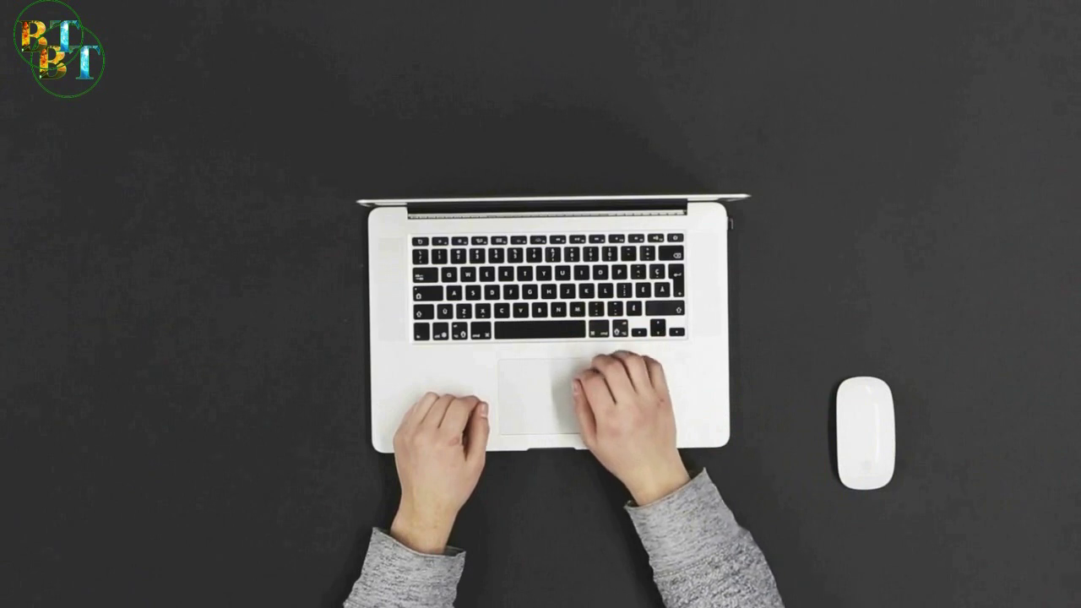